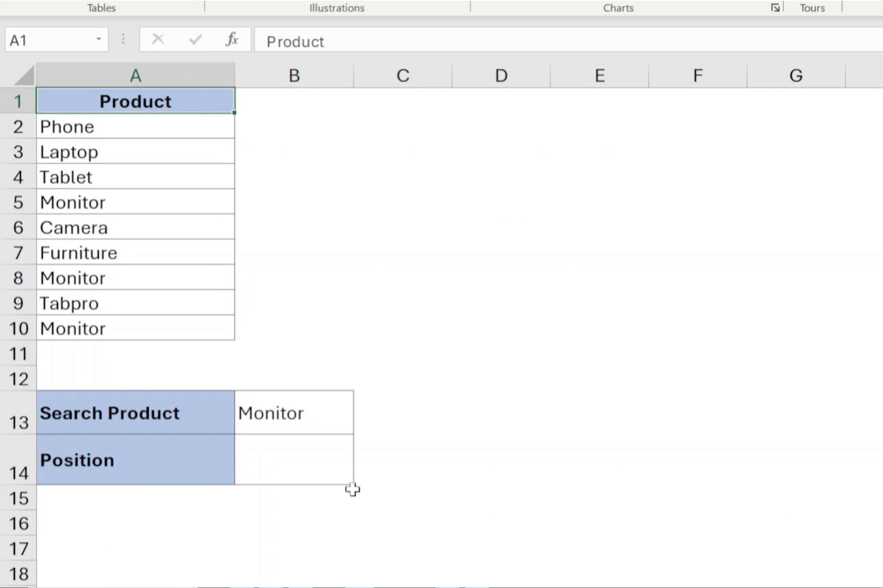
Enter the formula =XMATCH(B13,A2:A10) in the Position cell, using the search product cell and the product list
{"action": "left_click", "coordinate": [352, 468]}
{"action": "type", "text": "=XMA"}
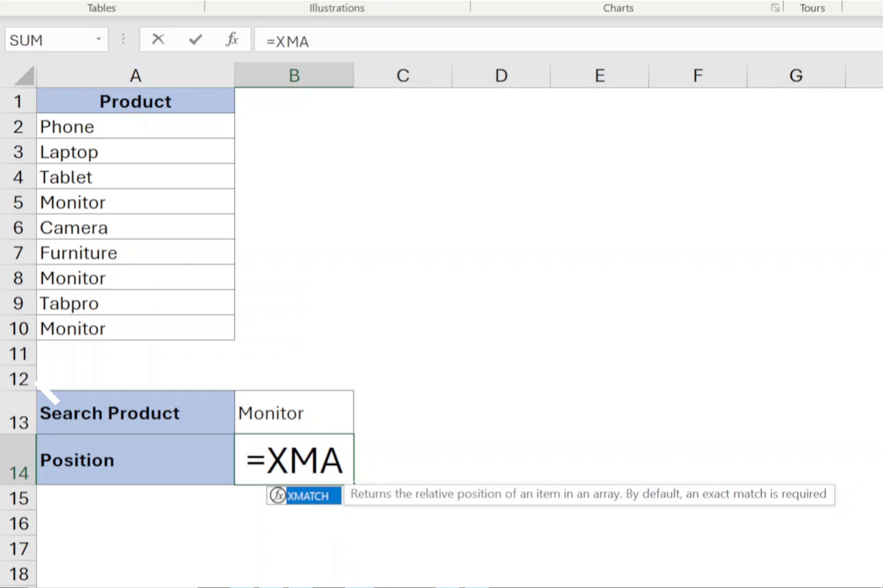
{"action": "type", "text": "TCH("}
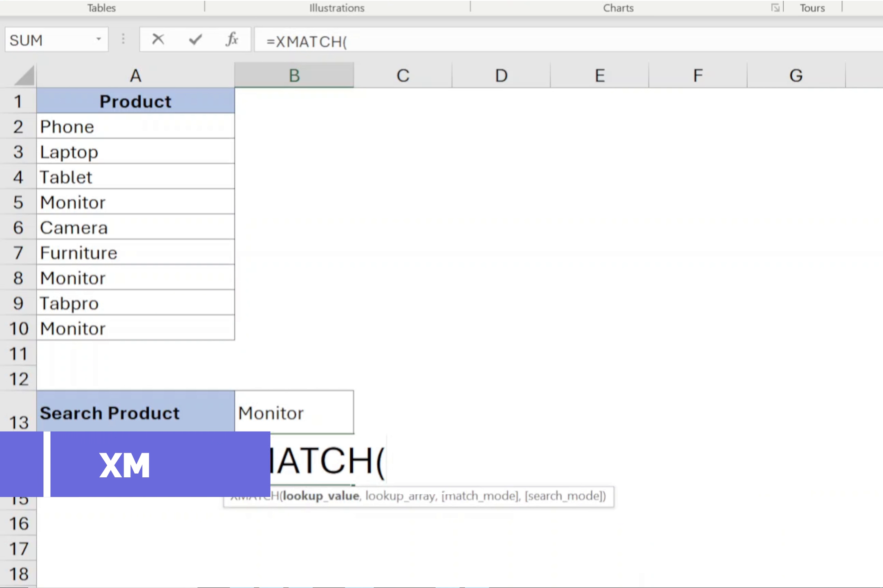
{"action": "key", "text": "Up"}
{"action": "type", "text": ","}
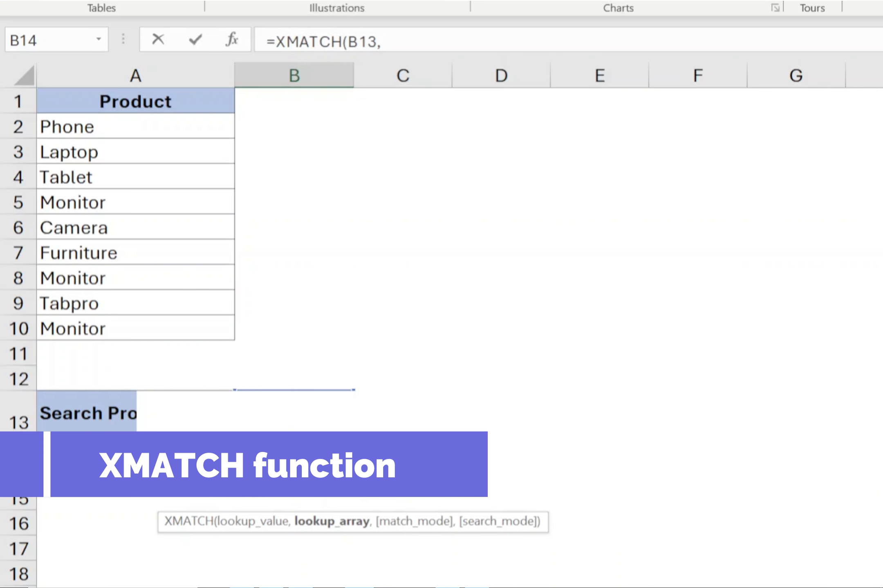
{"action": "left_click_drag", "start_coordinate": [178, 135], "coordinate": [139, 320]}
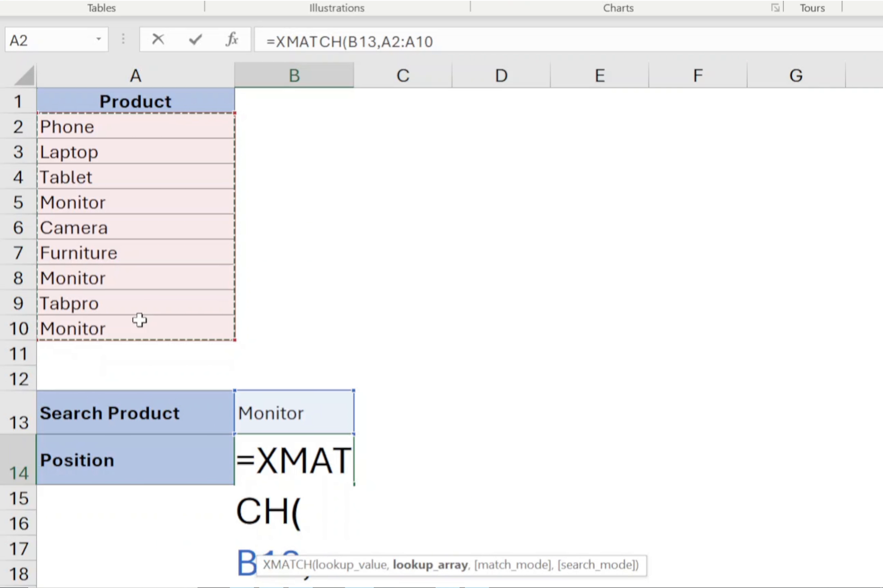
{"action": "key", "text": "Return"}
{"action": "left_click", "coordinate": [304, 443]}
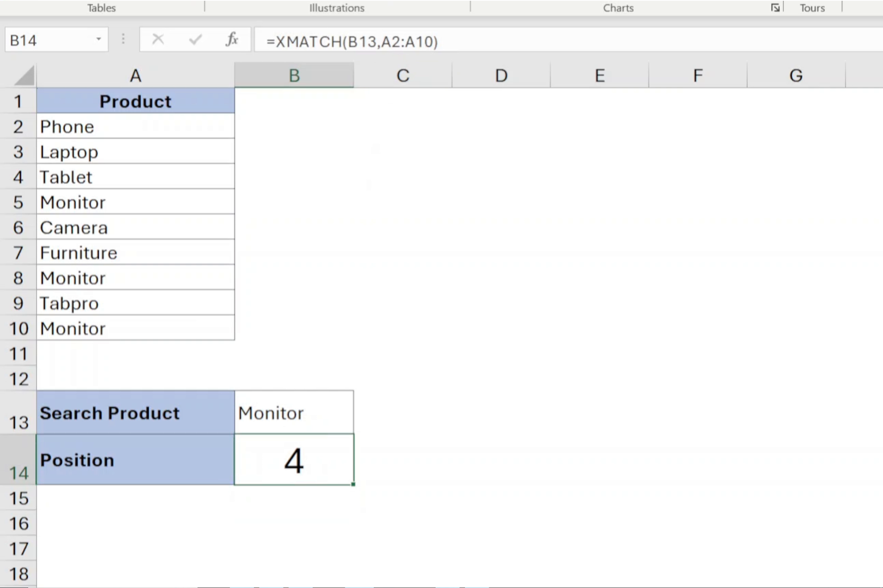
Change the search product to Camera
{"action": "left_click", "coordinate": [305, 403]}
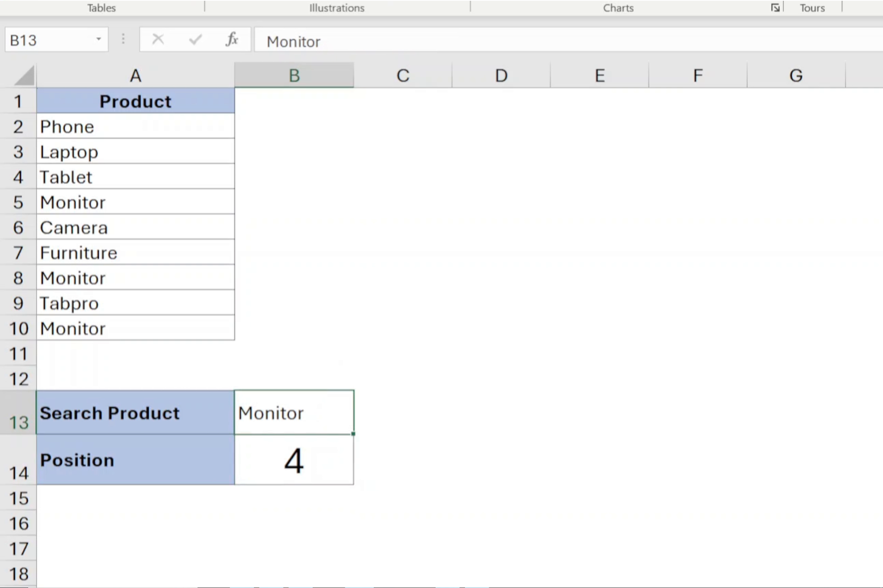
{"action": "type", "text": "Camera"}
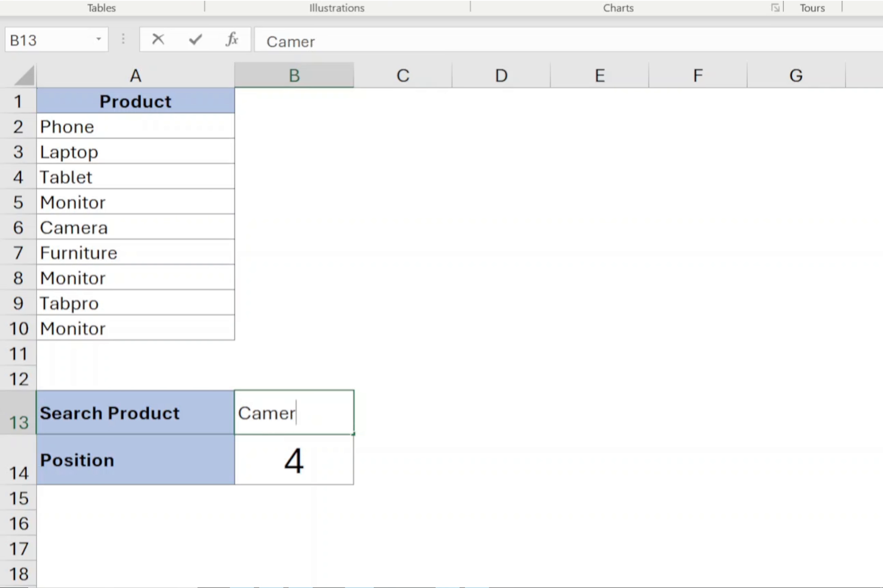
{"action": "key", "text": "Return"}
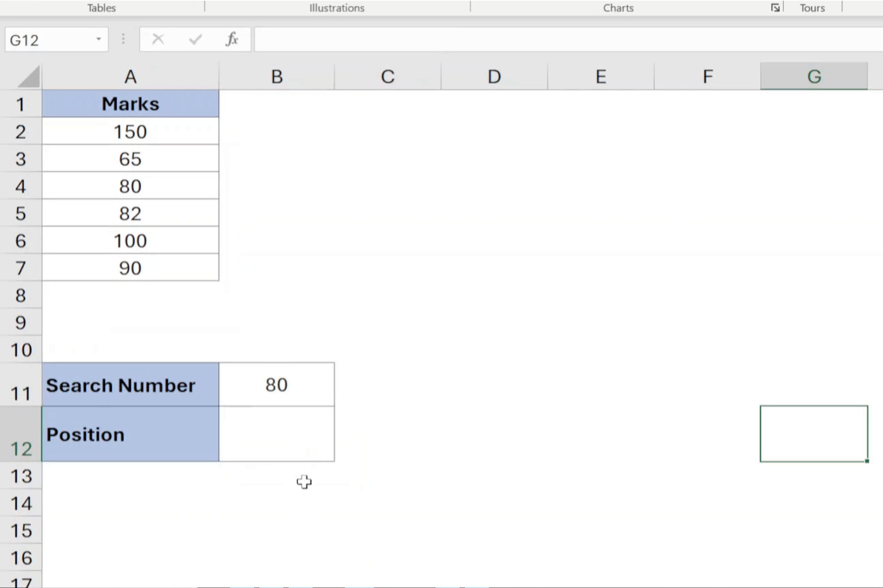
On the marks sheet, enter =XMATCH(B11,A2:A7,1) in the Position cell using the search number and the marks list
{"action": "left_click", "coordinate": [302, 436]}
{"action": "type", "text": "="}
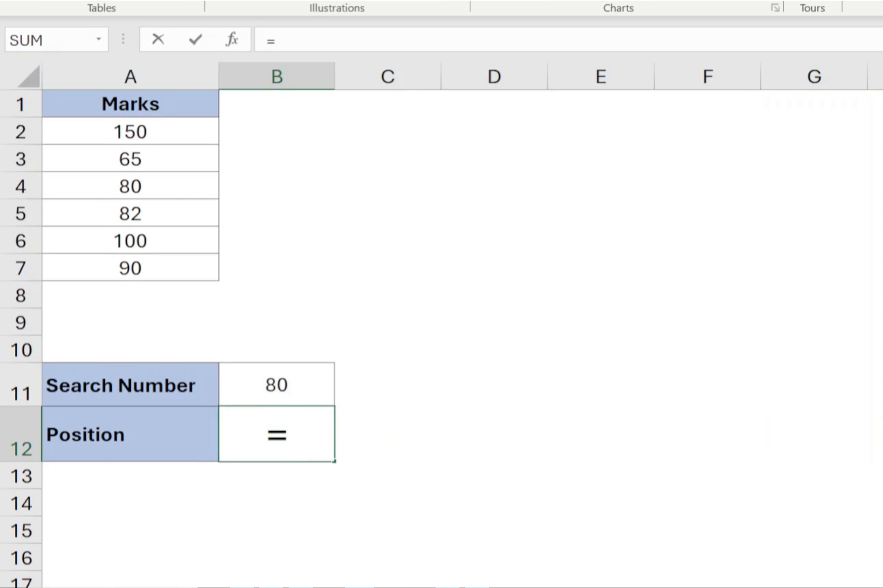
{"action": "type", "text": "xmatch("}
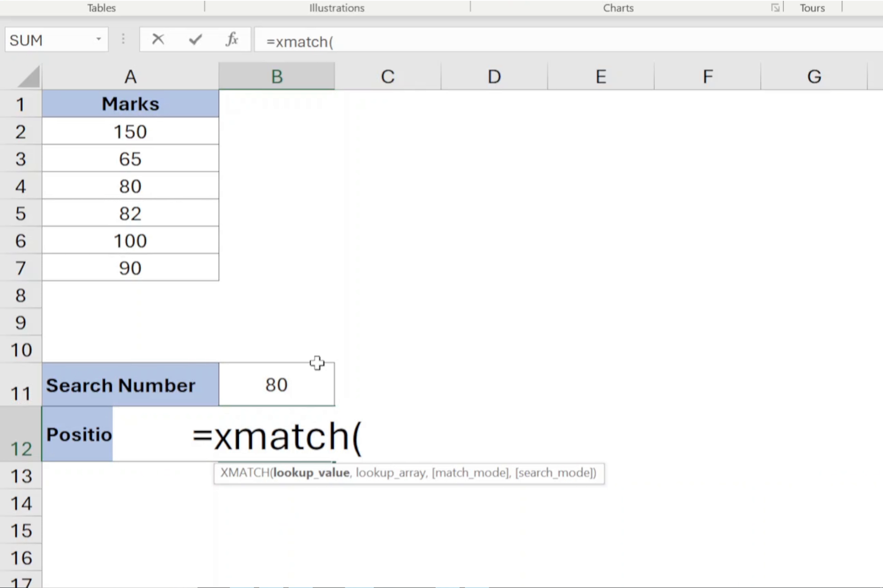
{"action": "left_click", "coordinate": [309, 375]}
{"action": "type", "text": ","}
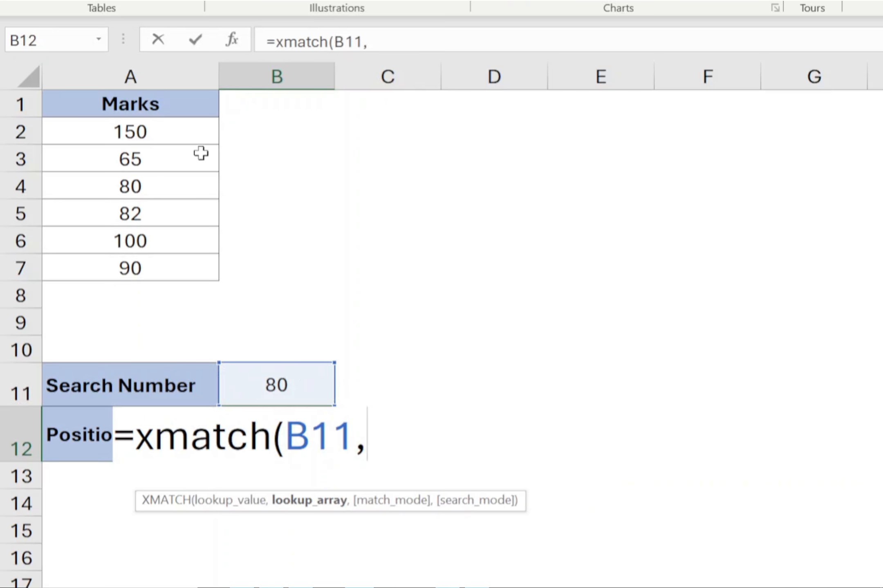
{"action": "left_click_drag", "start_coordinate": [172, 132], "coordinate": [167, 269]}
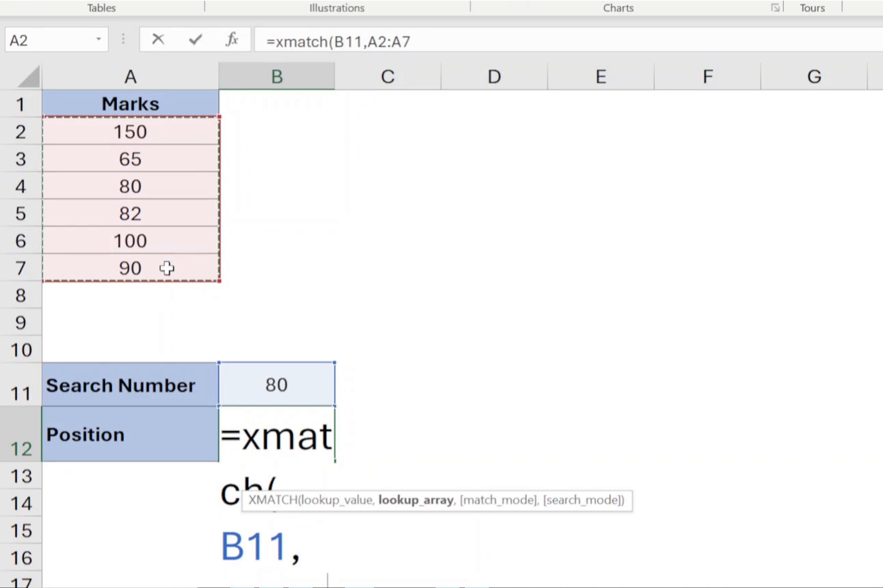
{"action": "type", "text": ","}
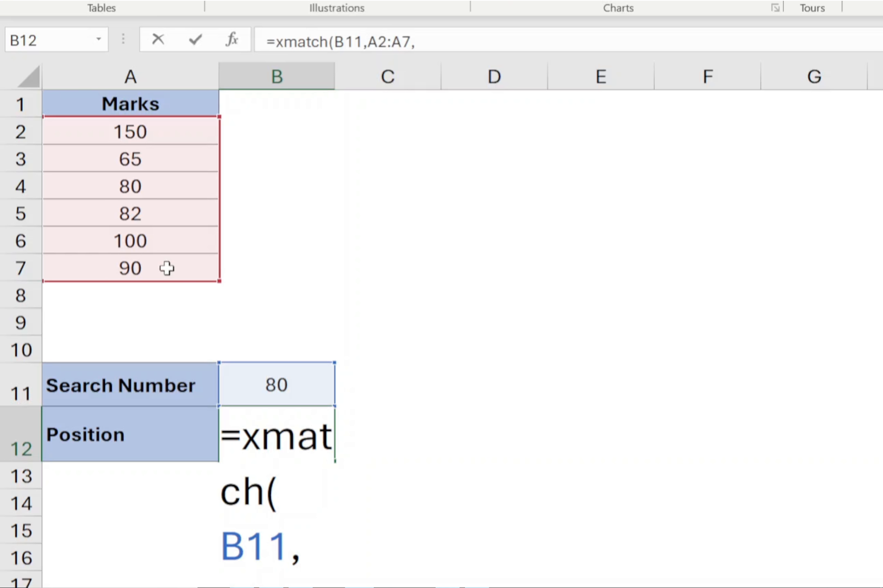
{"action": "key", "text": "Return"}
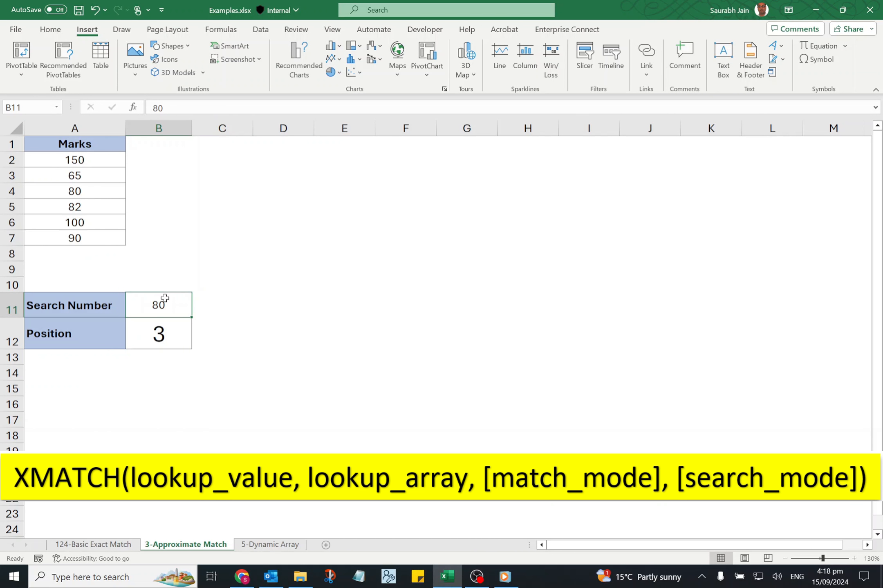
Set the search number to 85
{"action": "type", "text": "85"}
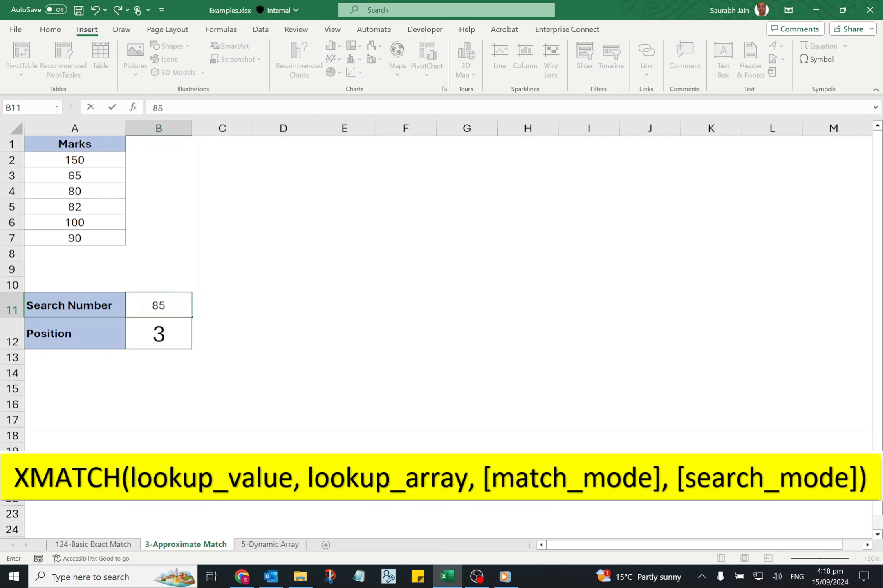
{"action": "key", "text": "Return"}
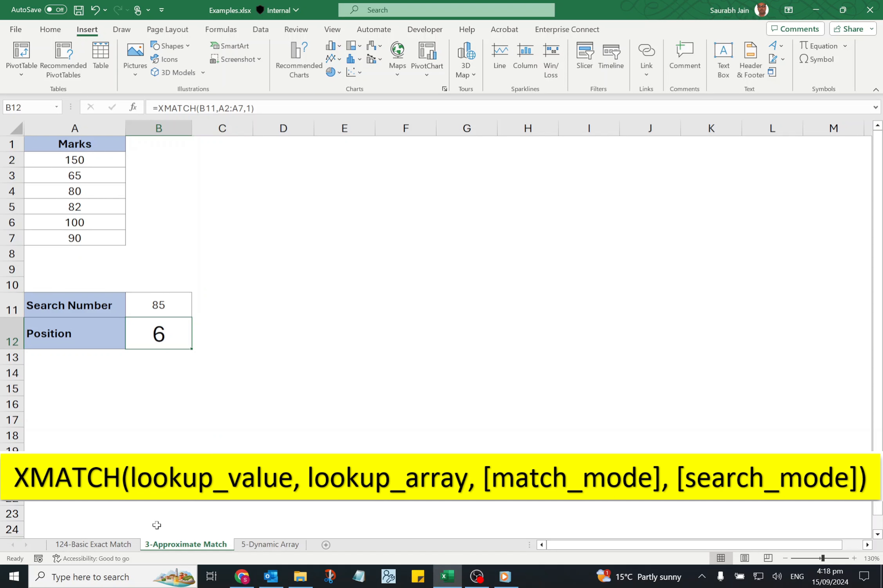
On the 124-Basic Exact Match sheet, clear the Position formula and set the search product to Monitor
{"action": "left_click", "coordinate": [123, 547]}
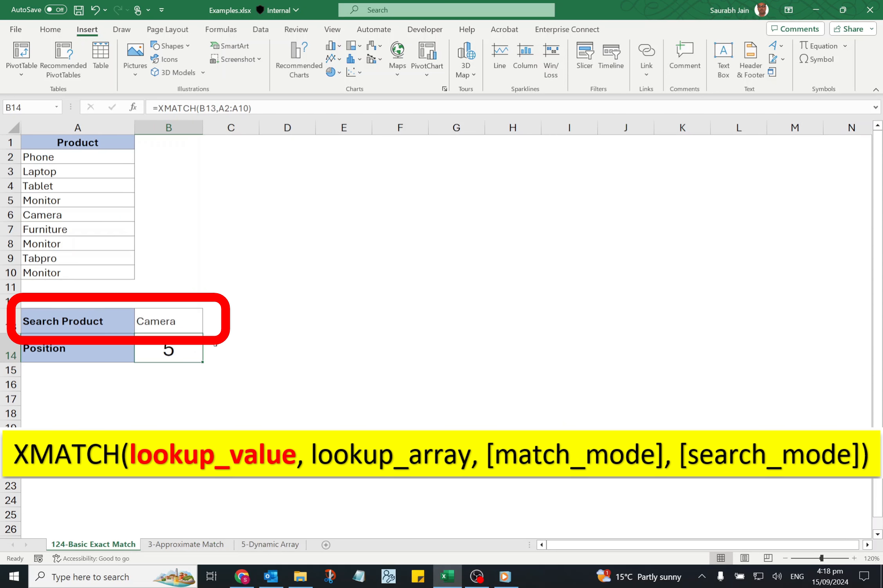
{"action": "key", "text": "Delete"}
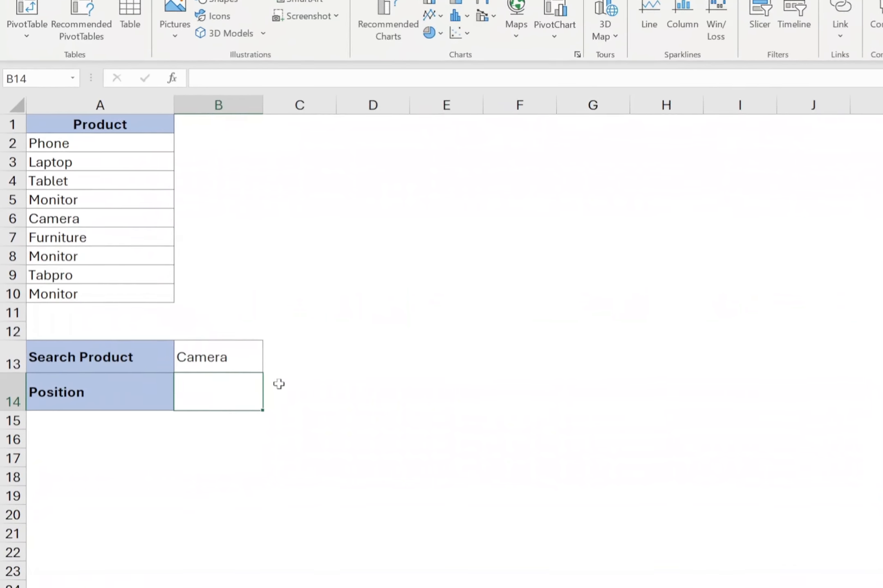
{"action": "key", "text": "Up"}
{"action": "type", "text": "Monitor"}
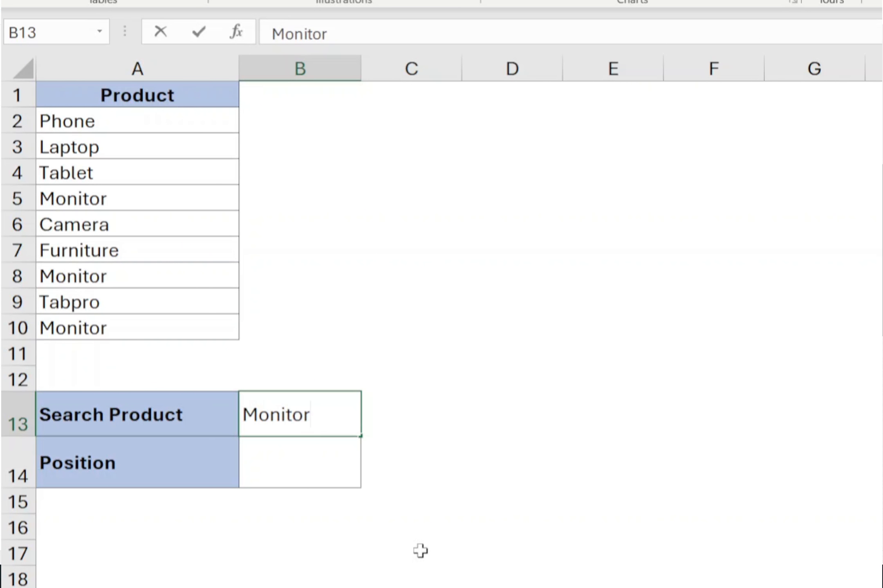
{"action": "key", "text": "Return"}
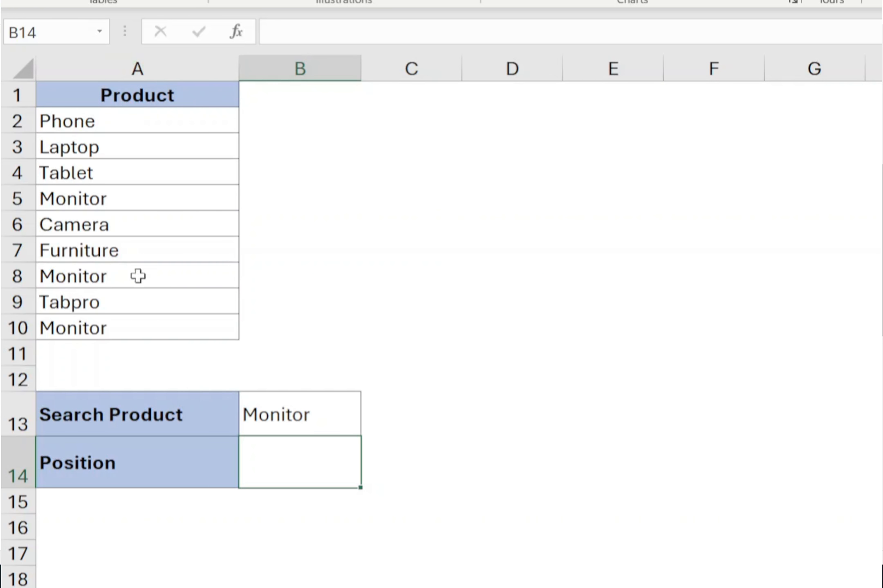
Enter =XMATCH($B$13,A2:A10) in the Position cell, making the search product reference absolute
{"action": "left_click", "coordinate": [281, 413]}
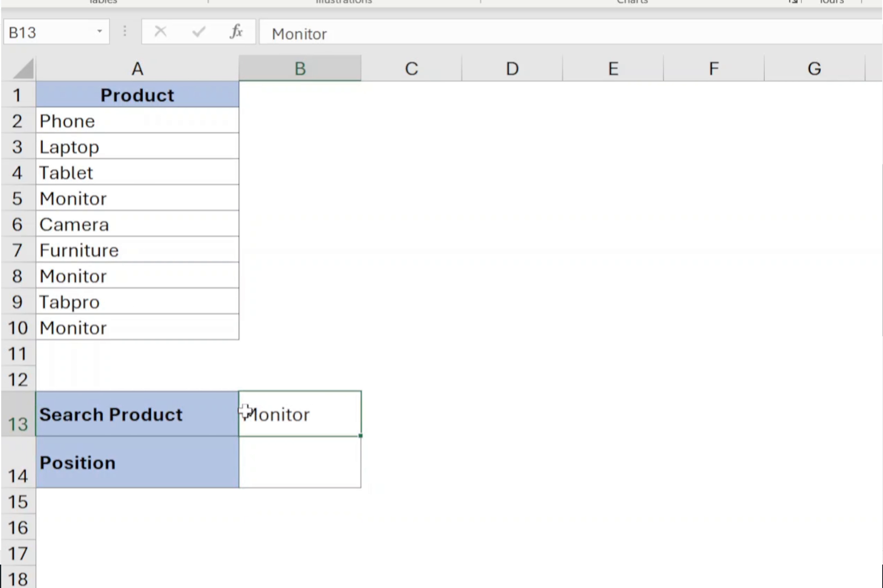
{"action": "left_click", "coordinate": [300, 457]}
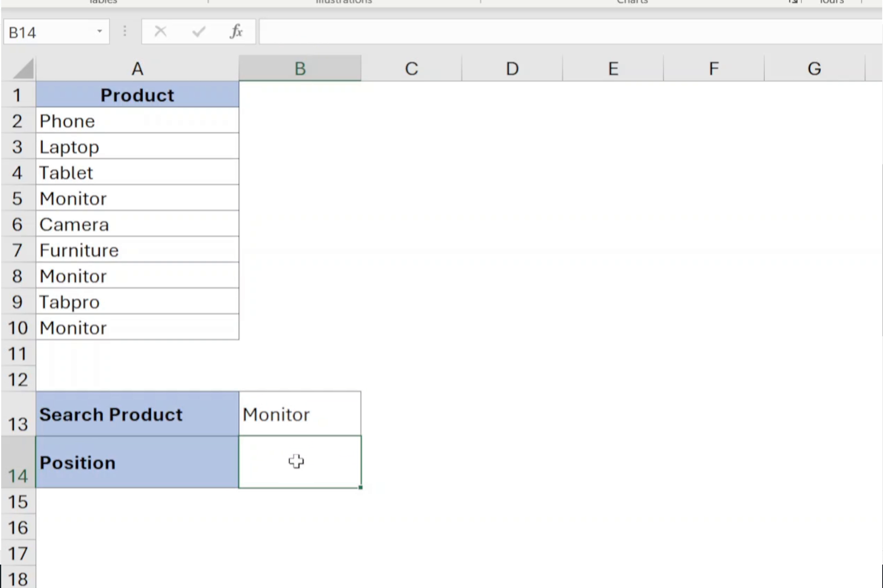
{"action": "type", "text": "="}
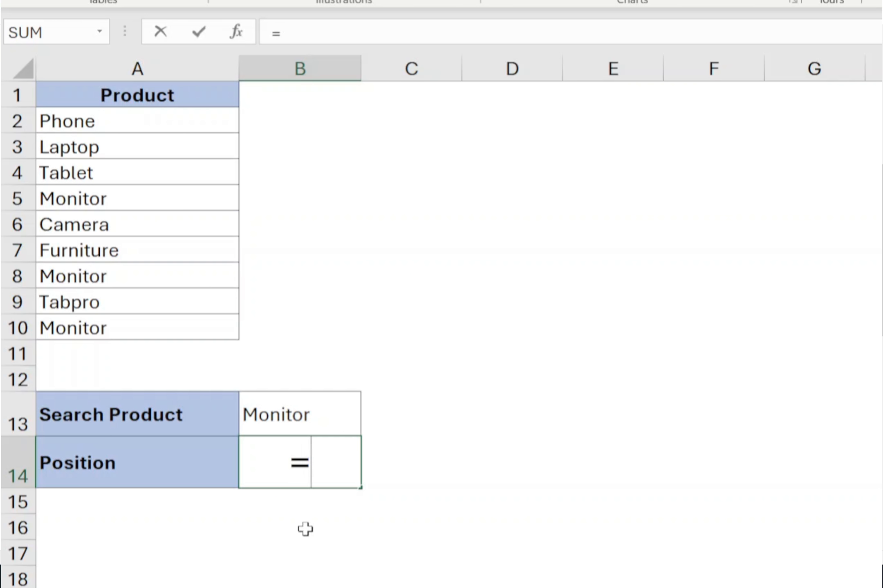
{"action": "type", "text": "XMATCH"}
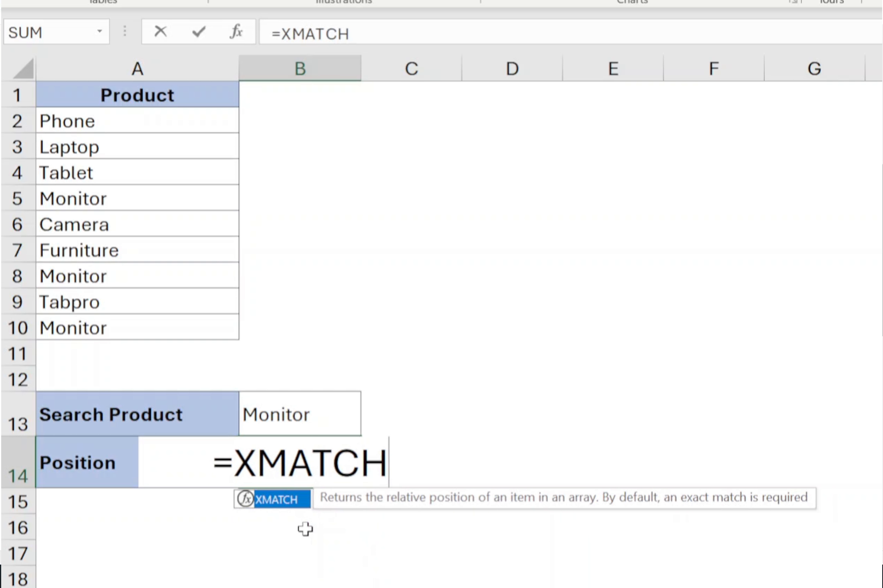
{"action": "type", "text": "("}
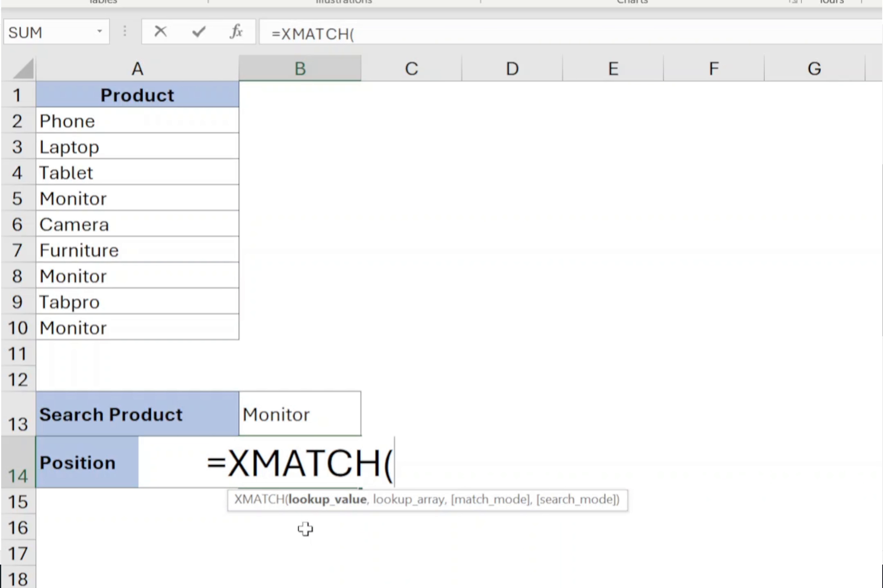
{"action": "left_click", "coordinate": [311, 416]}
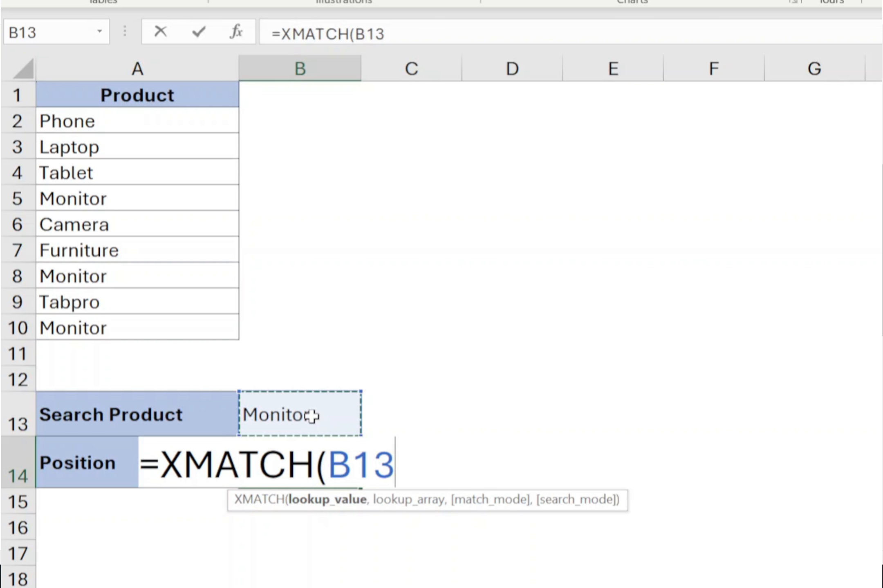
{"action": "key", "text": "F4"}
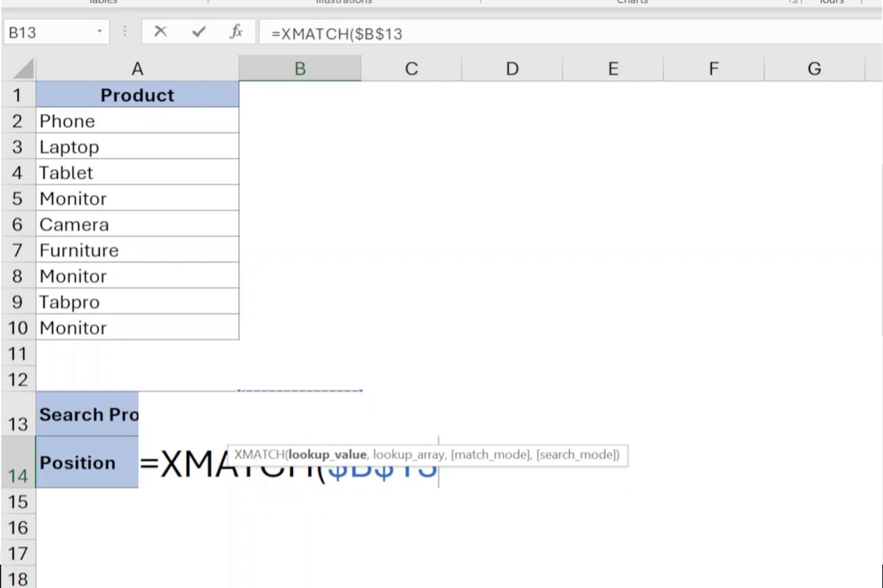
{"action": "type", "text": ","}
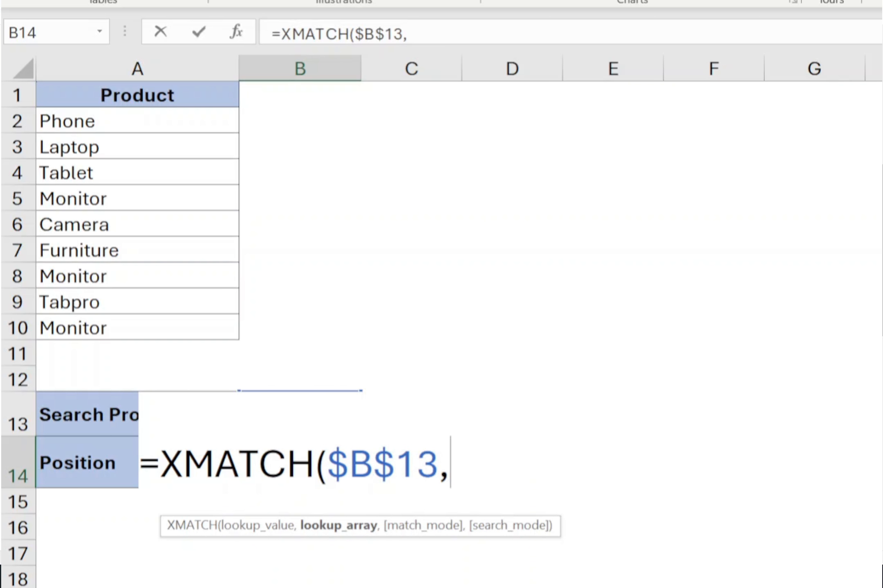
{"action": "left_click_drag", "start_coordinate": [191, 130], "coordinate": [184, 322]}
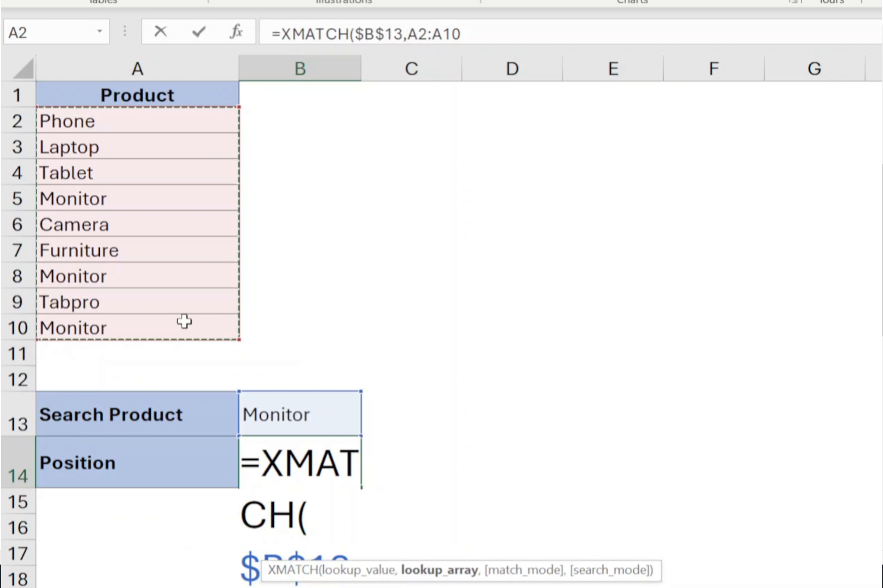
{"action": "type", "text": ")"}
{"action": "key", "text": "Return"}
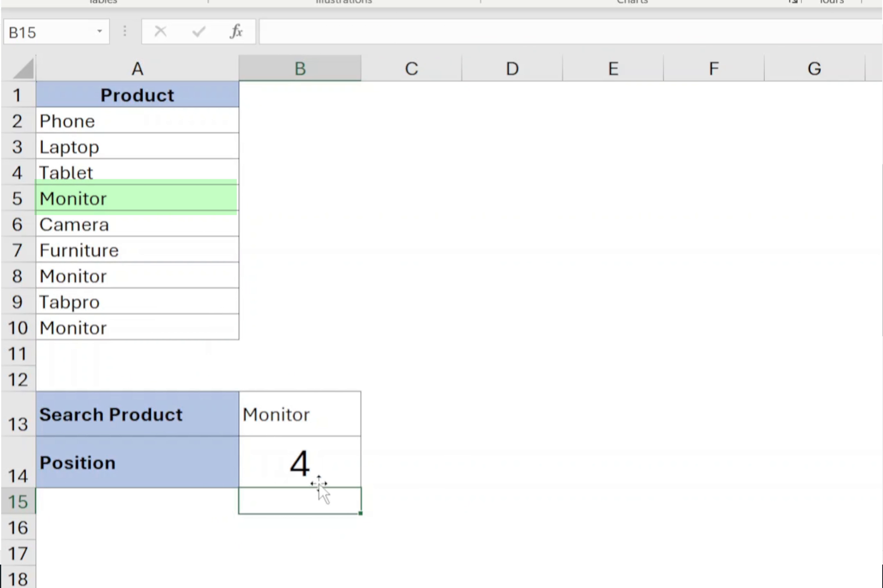
Try entering Apple as the search product
{"action": "key", "text": "Up"}
{"action": "key", "text": "Up"}
{"action": "type", "text": "Apple"}
{"action": "key", "text": "Return"}
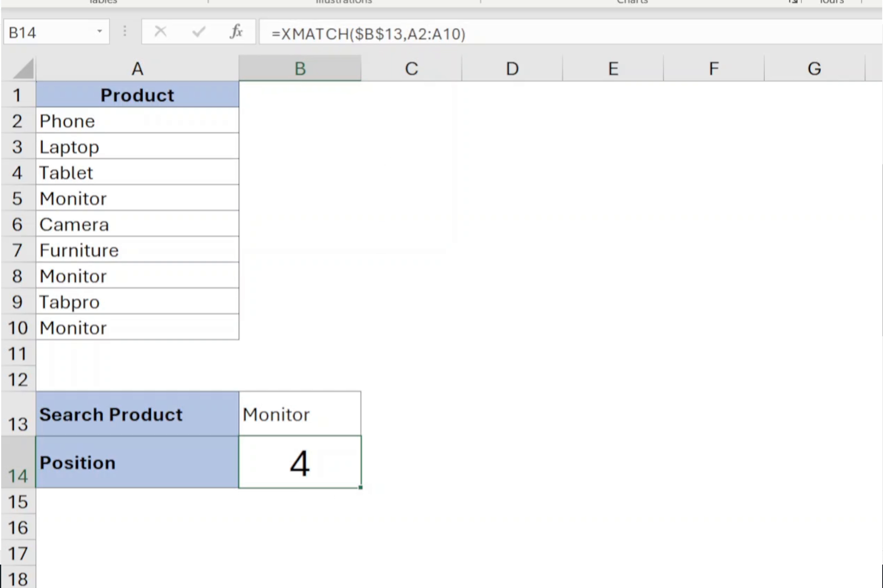
Extend the Position formula to =XMATCH($B$13,A2:A10,0,-1), adding exact match mode and last-to-first search mode
{"action": "left_click", "coordinate": [460, 34]}
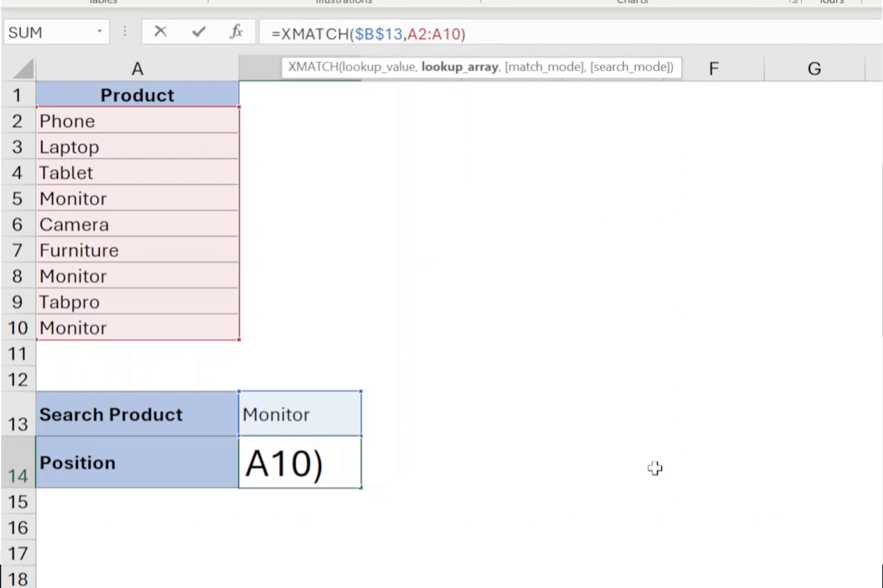
{"action": "type", "text": ","}
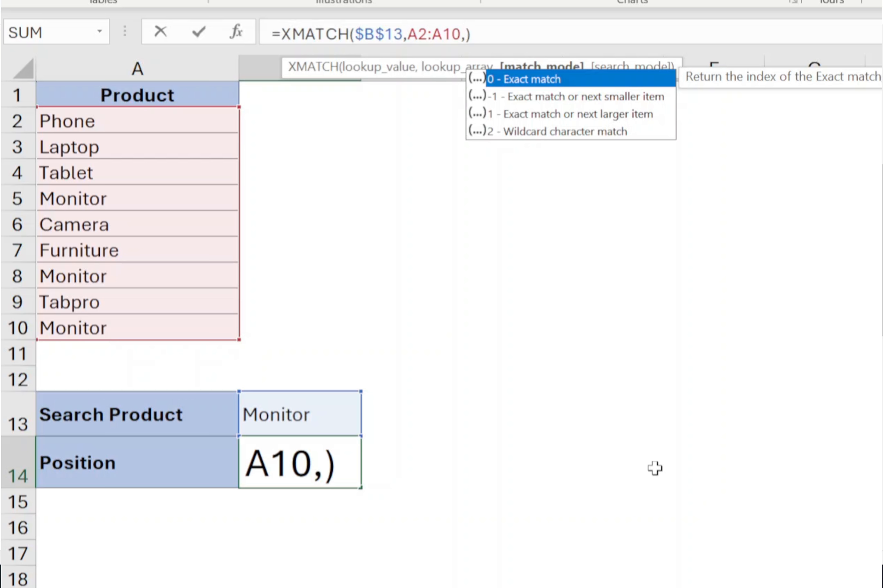
{"action": "type", "text": "0"}
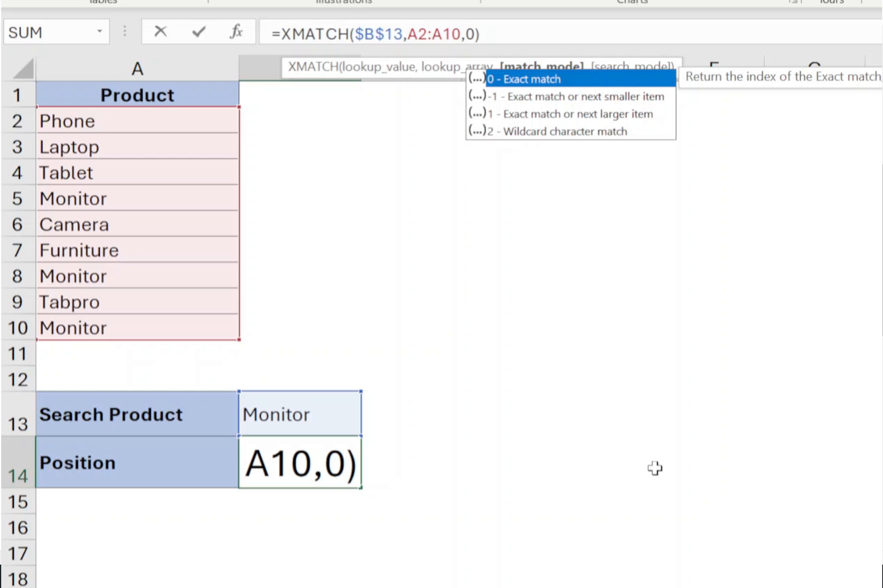
{"action": "type", "text": ","}
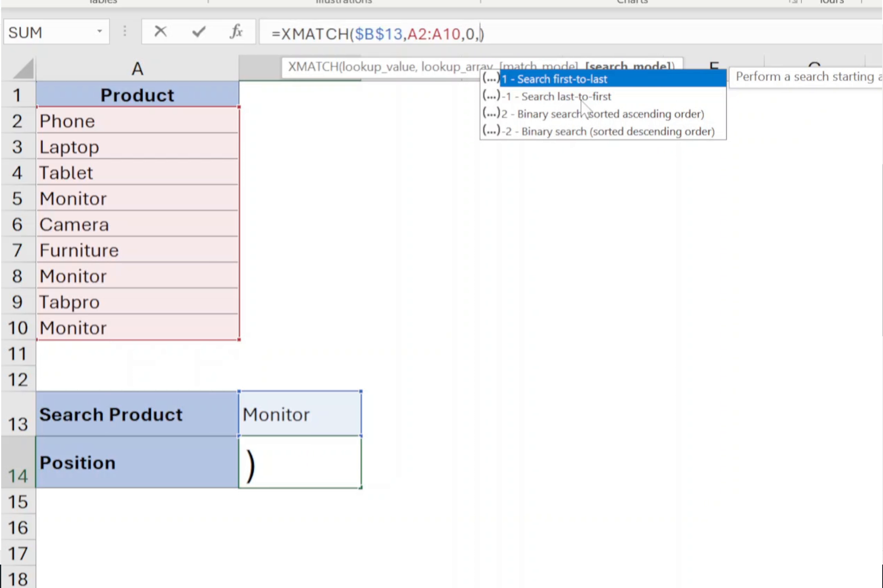
{"action": "type", "text": "-1"}
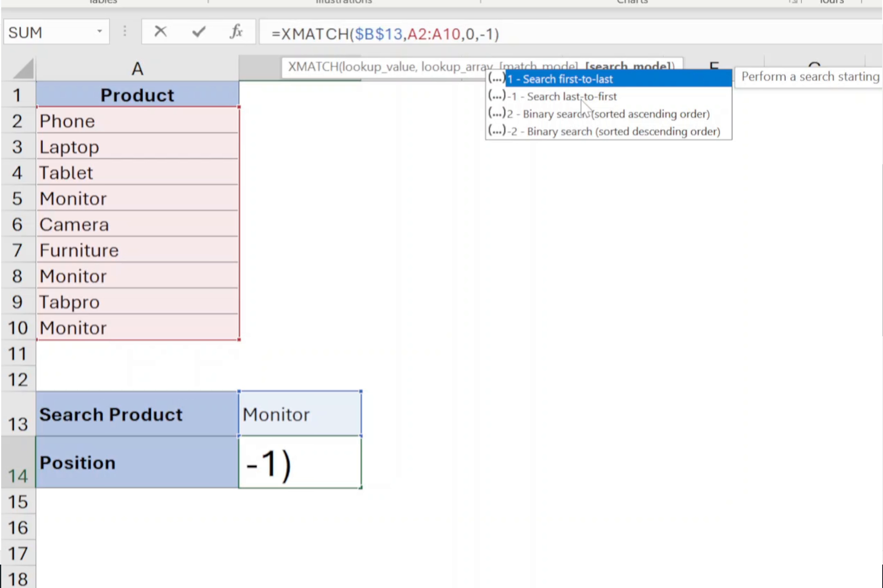
{"action": "key", "text": "Return"}
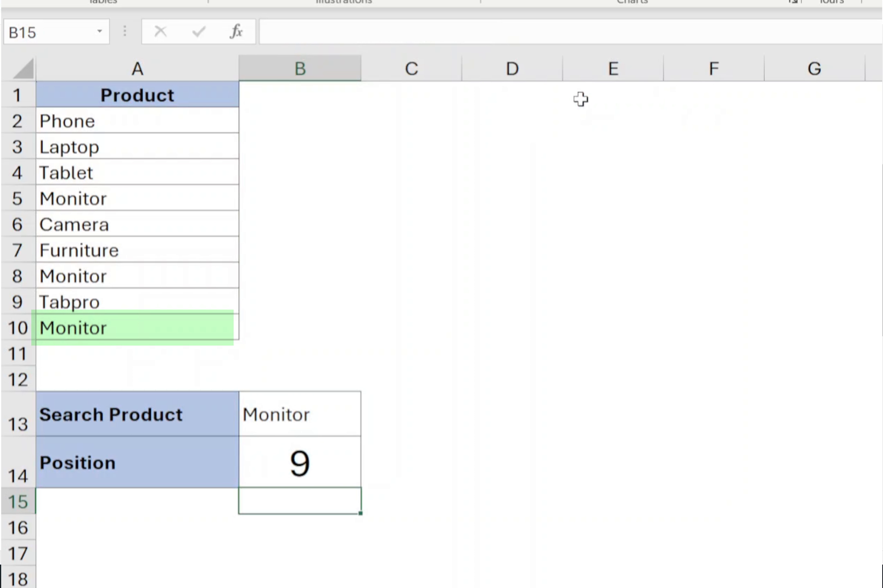
On the Marks sheet, clear the Position formula and set the search number to 80
{"action": "left_click", "coordinate": [116, 325]}
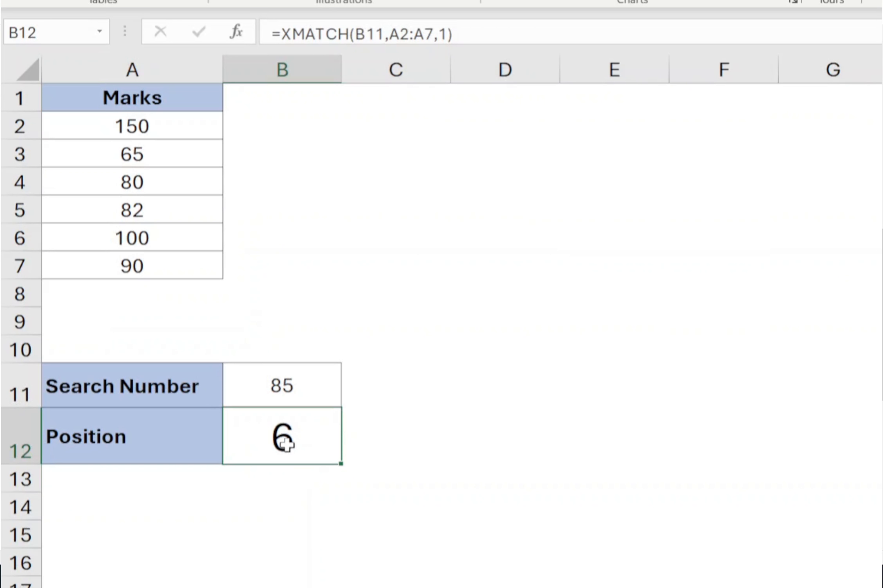
{"action": "key", "text": "Delete"}
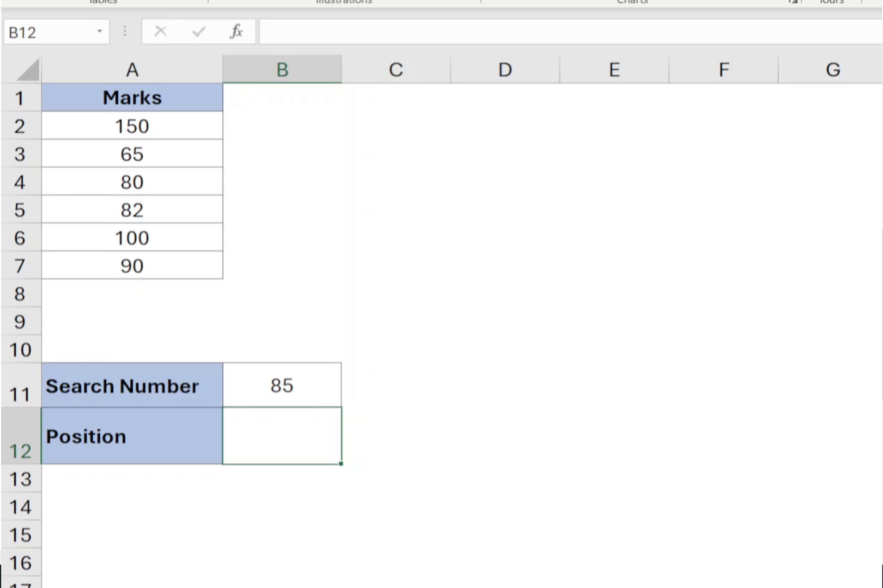
{"action": "left_click", "coordinate": [288, 395]}
{"action": "type", "text": "8"}
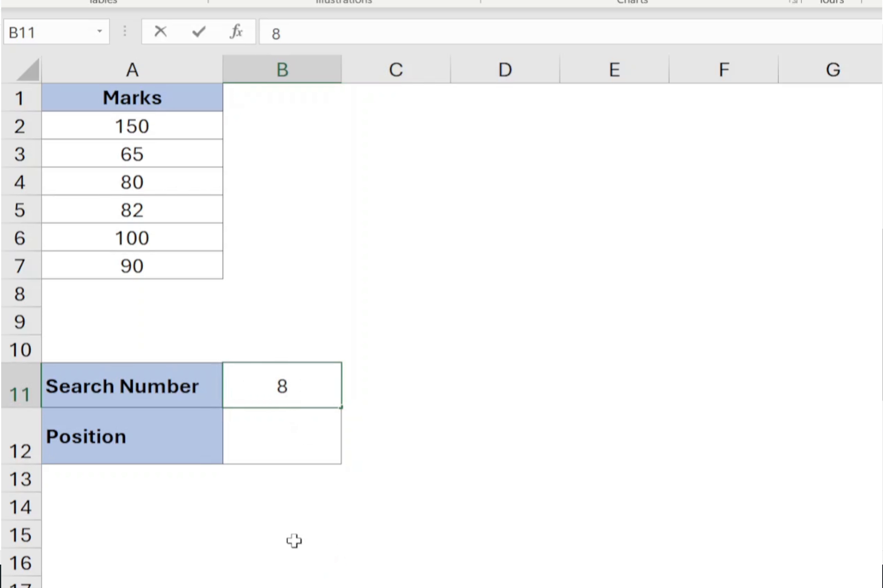
{"action": "type", "text": "0"}
{"action": "key", "text": "Return"}
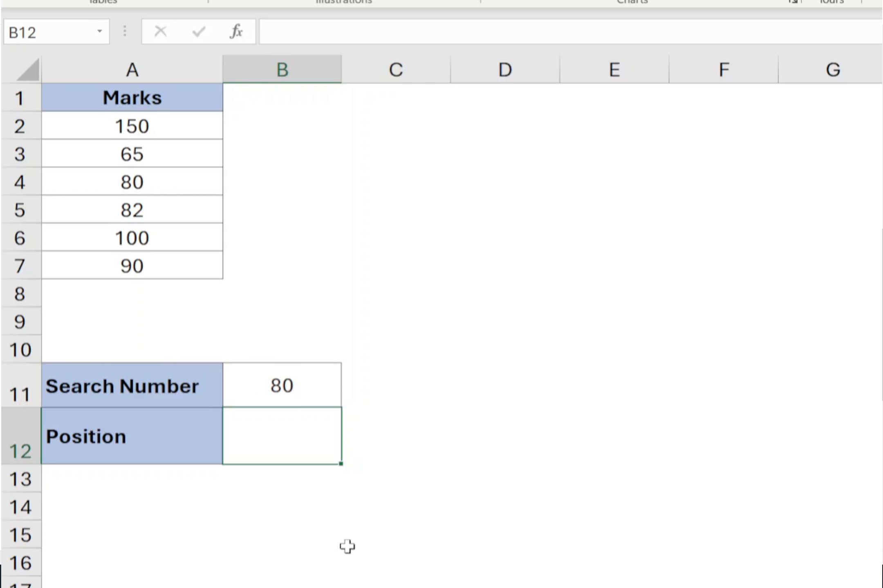
Enter =XMATCH($B$11,A2:A7) in the Position cell, making the search number reference absolute
{"action": "type", "text": "="}
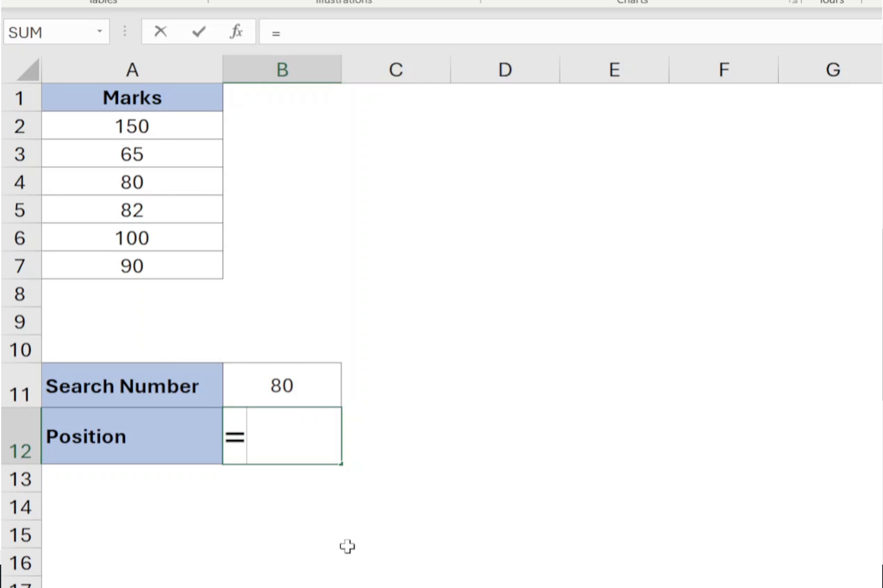
{"action": "type", "text": "XMATCH"}
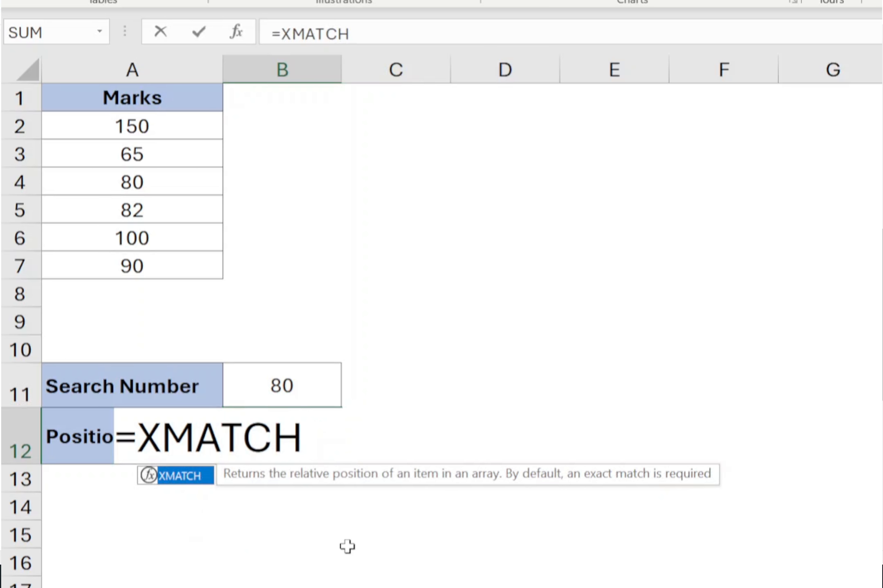
{"action": "type", "text": "("}
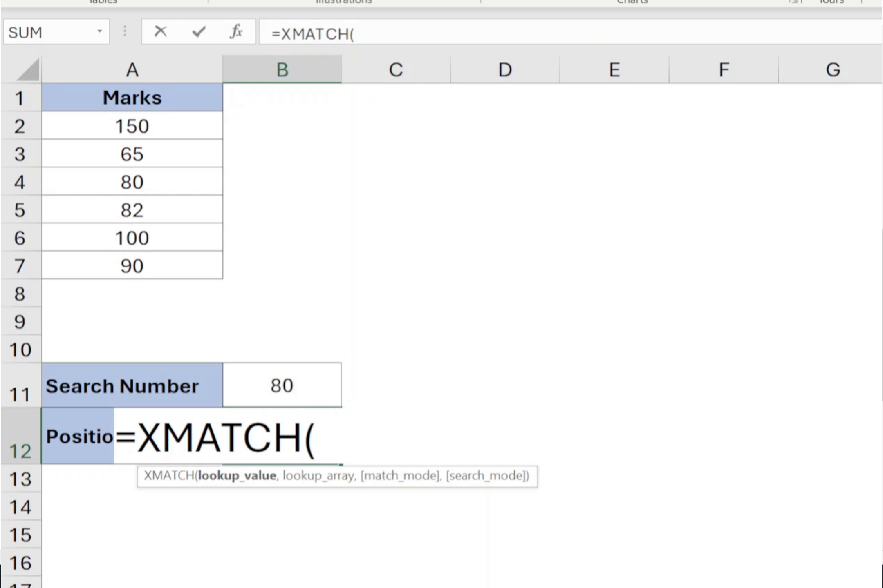
{"action": "left_click", "coordinate": [303, 387]}
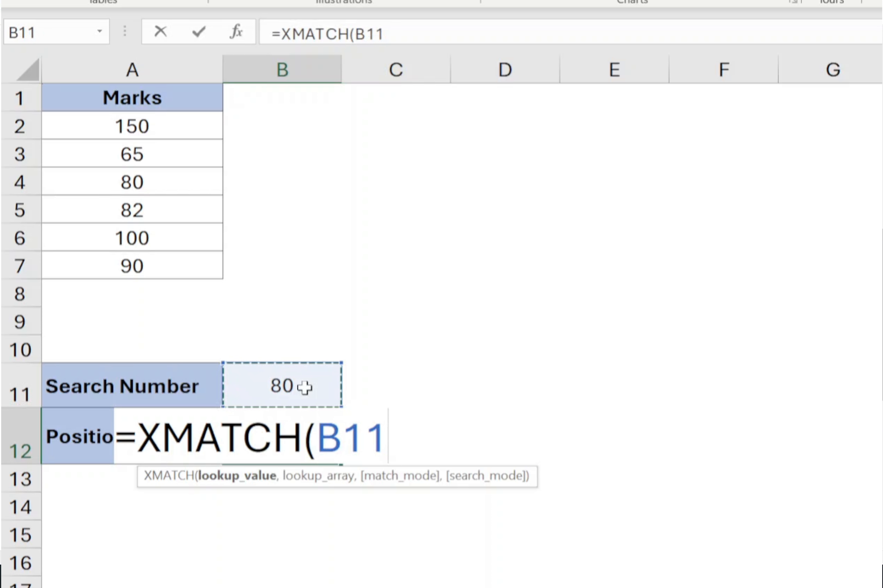
{"action": "key", "text": "F4"}
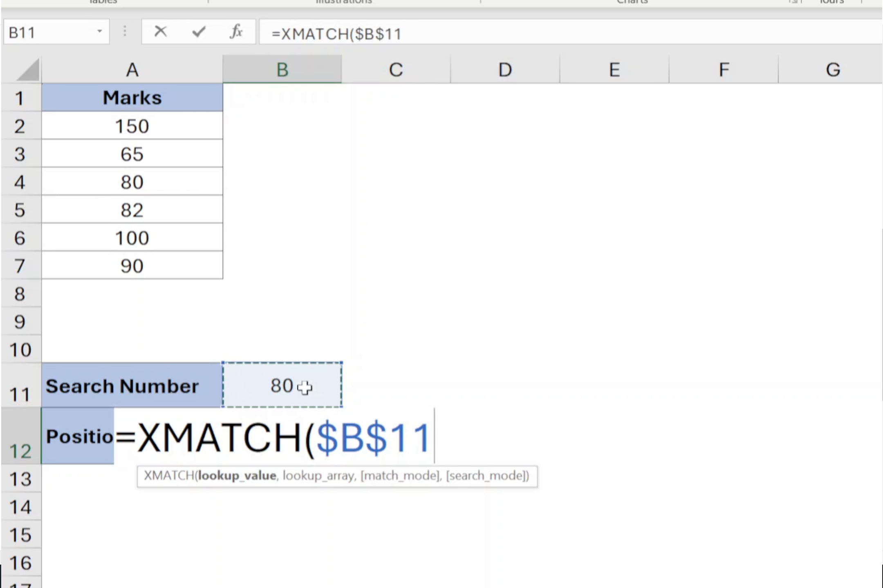
{"action": "type", "text": ","}
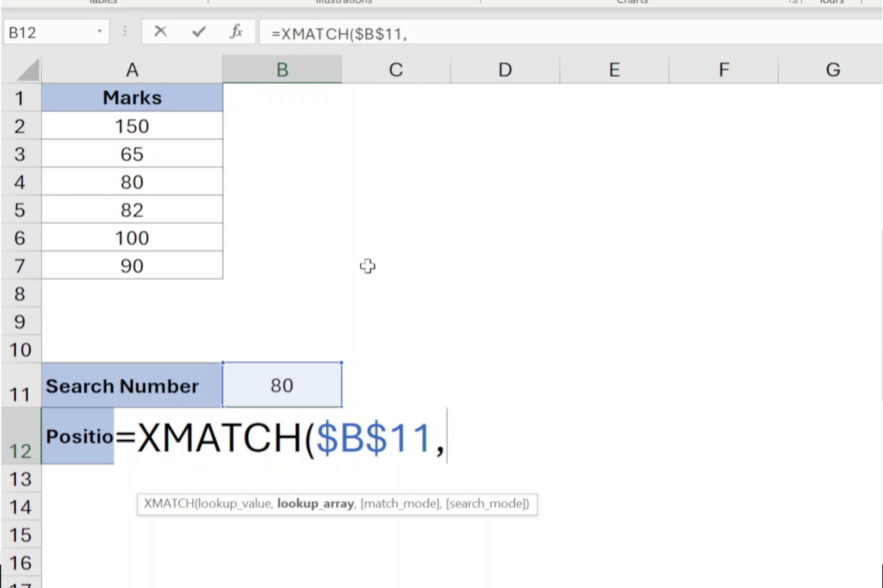
{"action": "left_click_drag", "start_coordinate": [176, 125], "coordinate": [166, 278]}
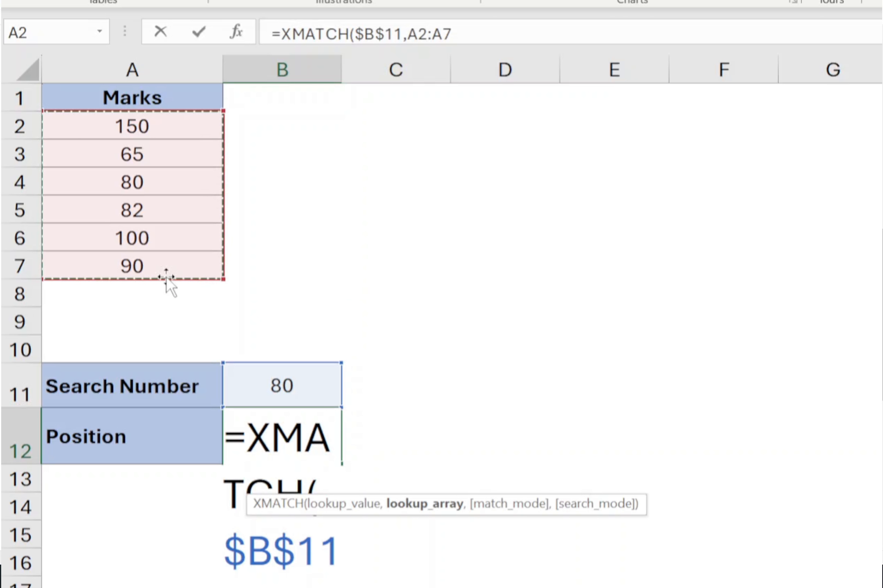
{"action": "type", "text": ")"}
{"action": "key", "text": "Return"}
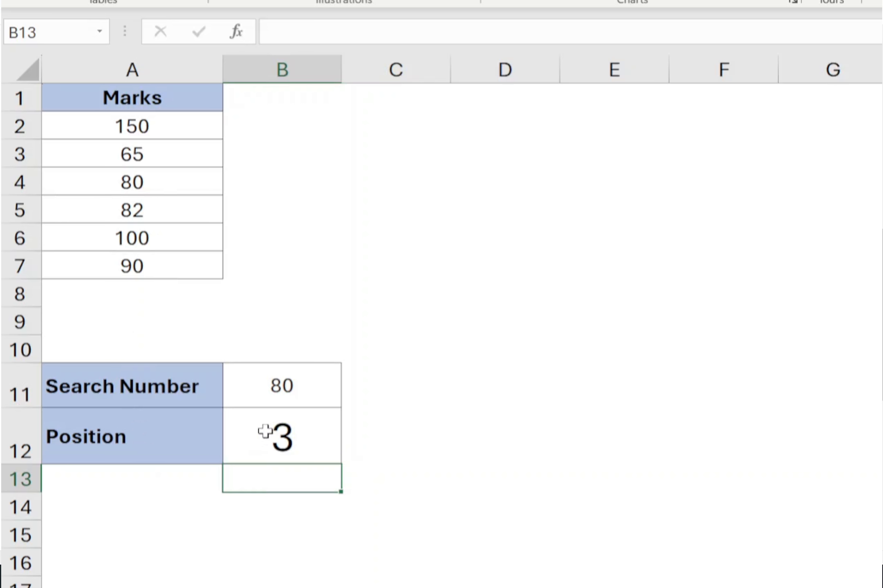
Set the search number to 85
{"action": "left_click", "coordinate": [282, 392]}
{"action": "type", "text": "85"}
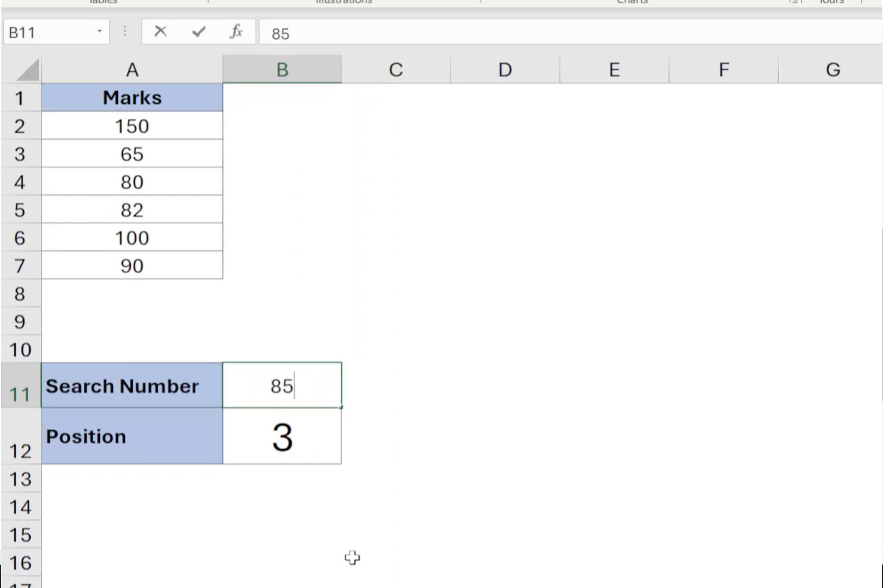
{"action": "key", "text": "Return"}
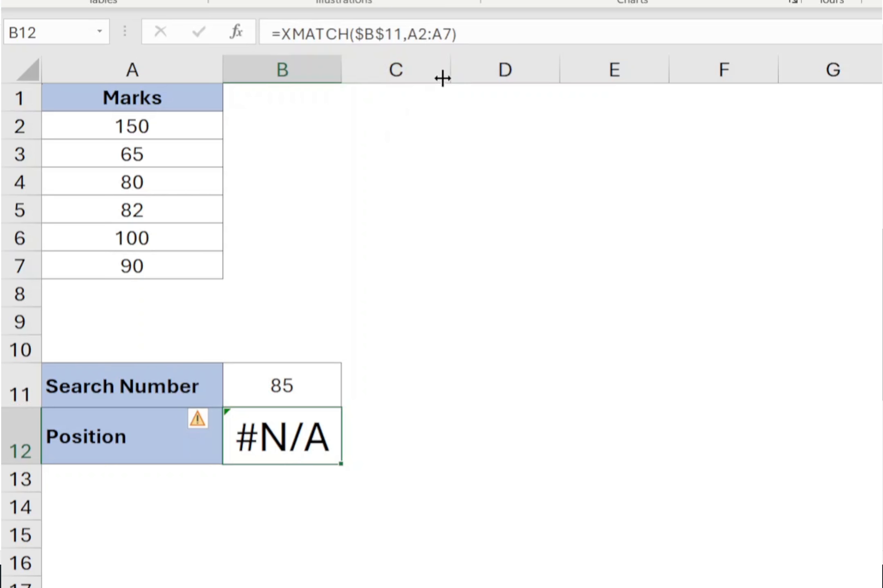
Add match mode -1 to the Position formula for an exact match or next smaller item
{"action": "left_click", "coordinate": [486, 33]}
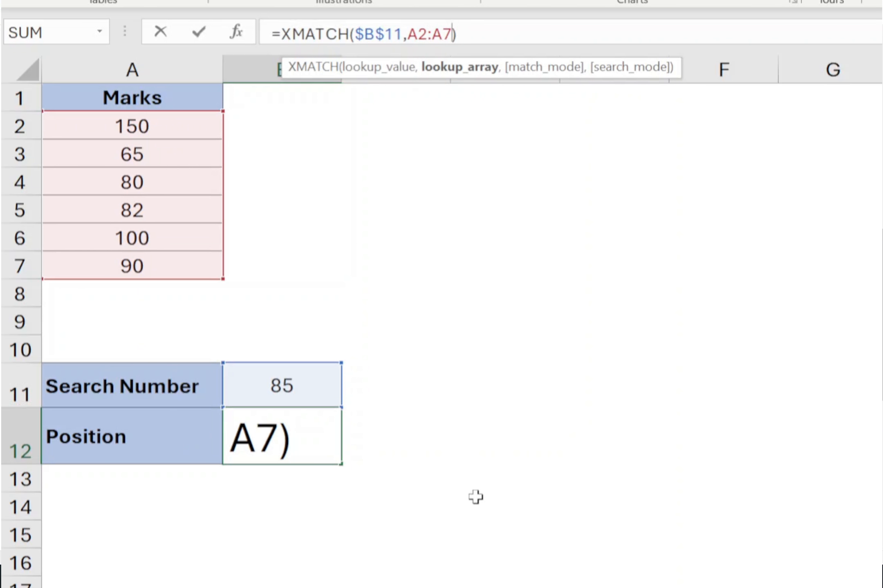
{"action": "type", "text": ",-1"}
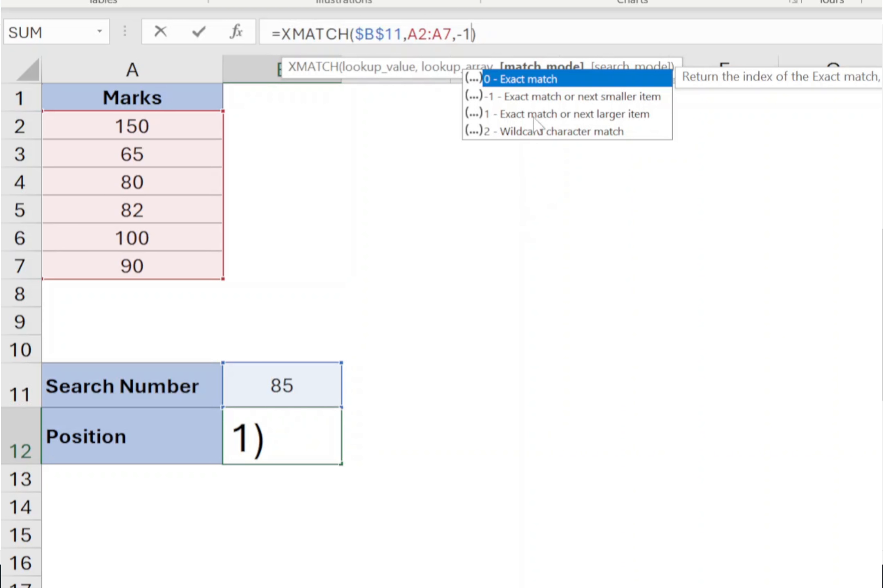
{"action": "mouse_move", "coordinate": [593, 110]}
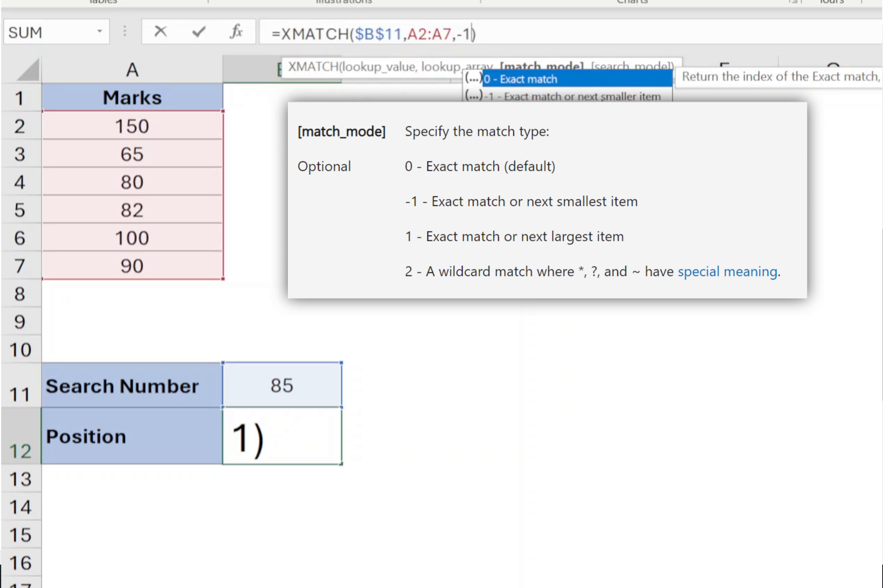
{"action": "key", "text": "Return"}
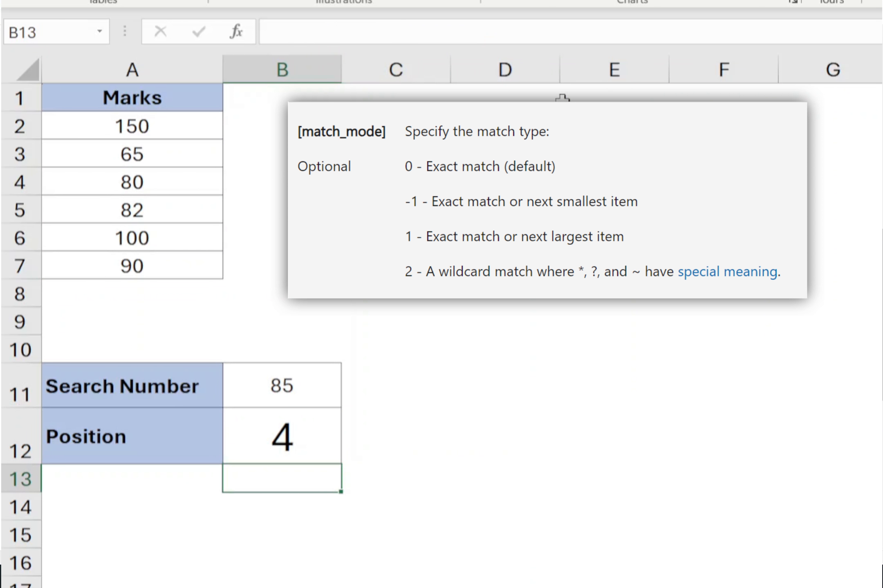
Change the Position formula's match mode to 1 for an exact match or next larger item
{"action": "left_click", "coordinate": [292, 446]}
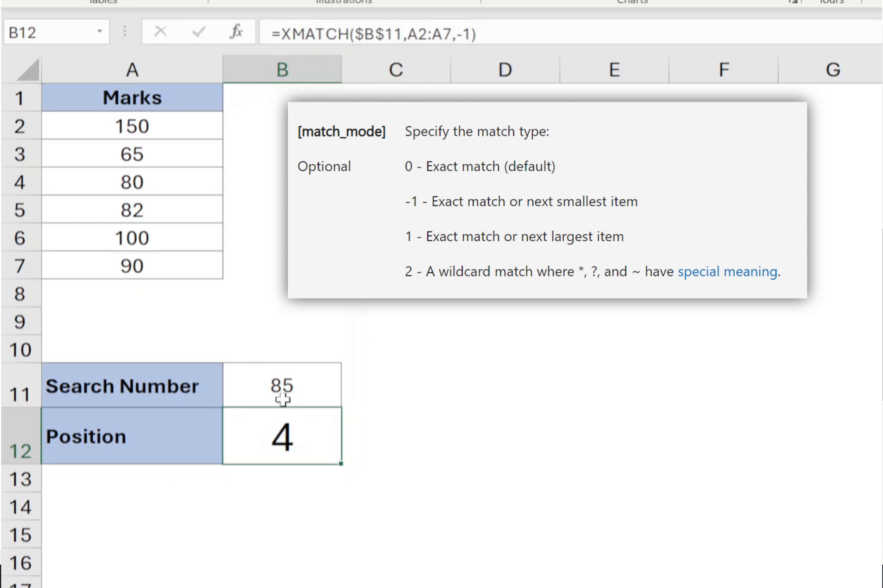
{"action": "left_click", "coordinate": [148, 212]}
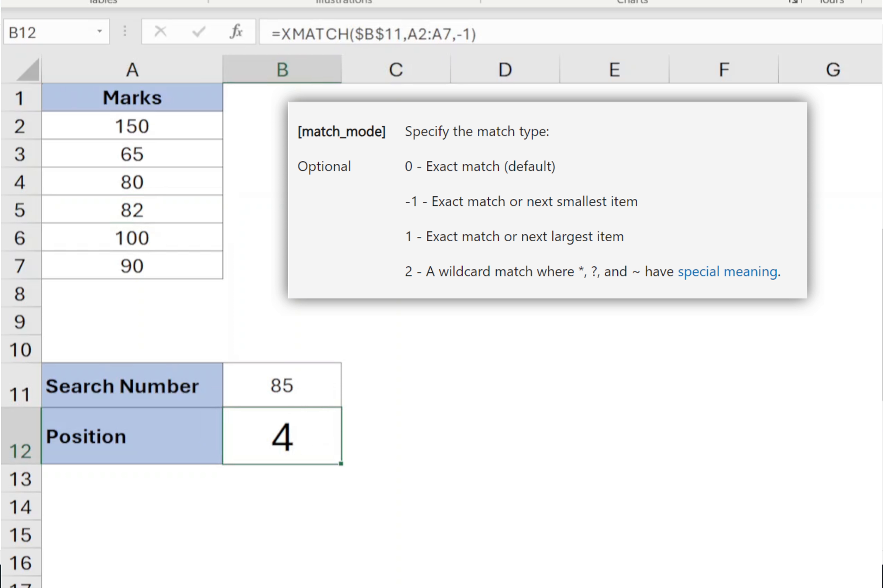
{"action": "key", "text": "F2"}
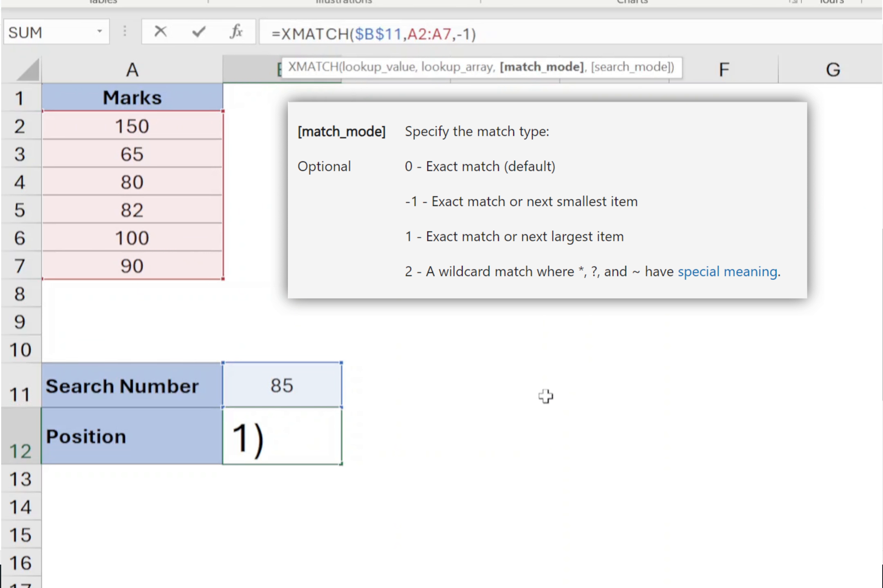
{"action": "key", "text": "BackSpace"}
{"action": "key", "text": "Return"}
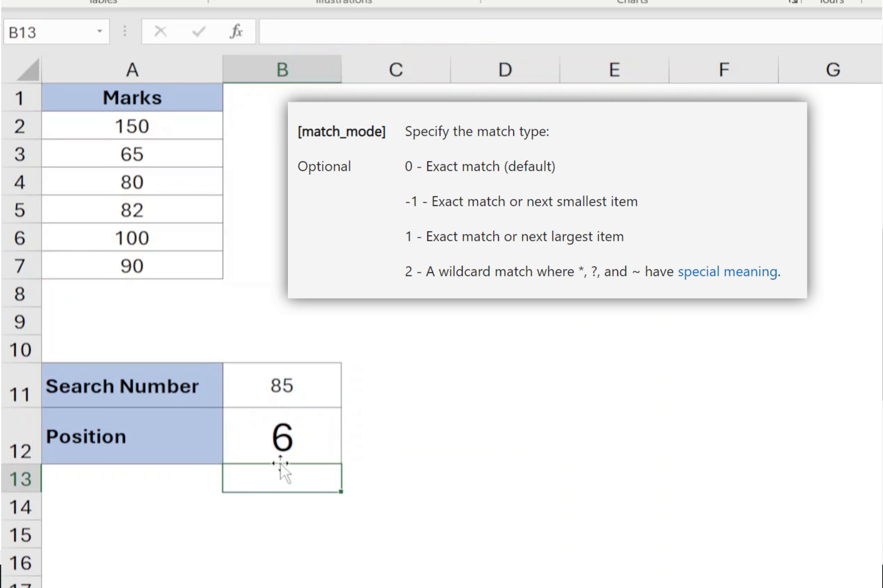
{"action": "left_click", "coordinate": [283, 441]}
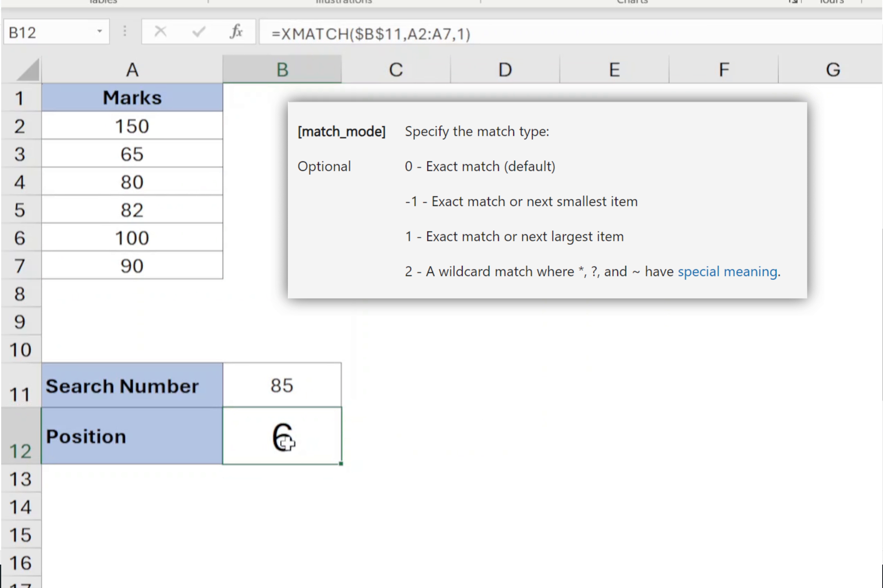
{"action": "left_click", "coordinate": [163, 266]}
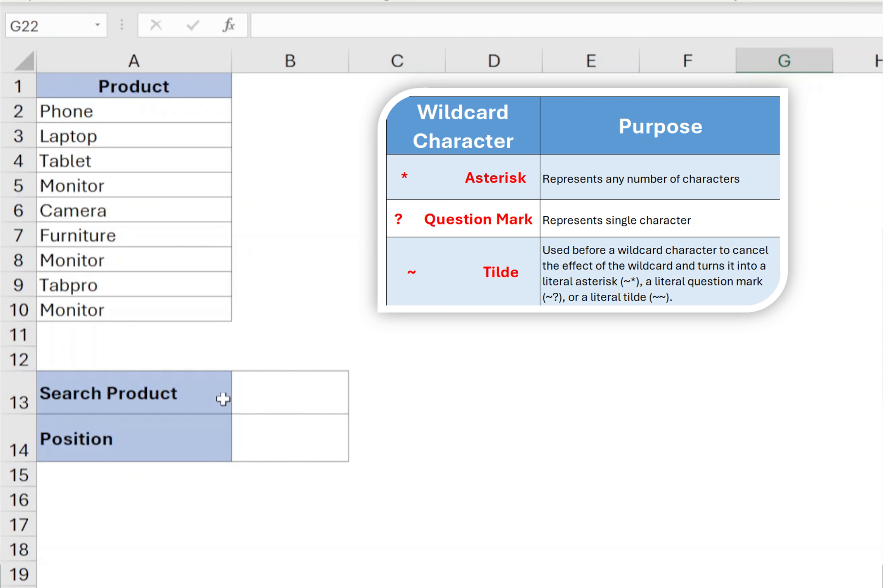
Enter Tab as the search product
{"action": "left_click", "coordinate": [288, 403]}
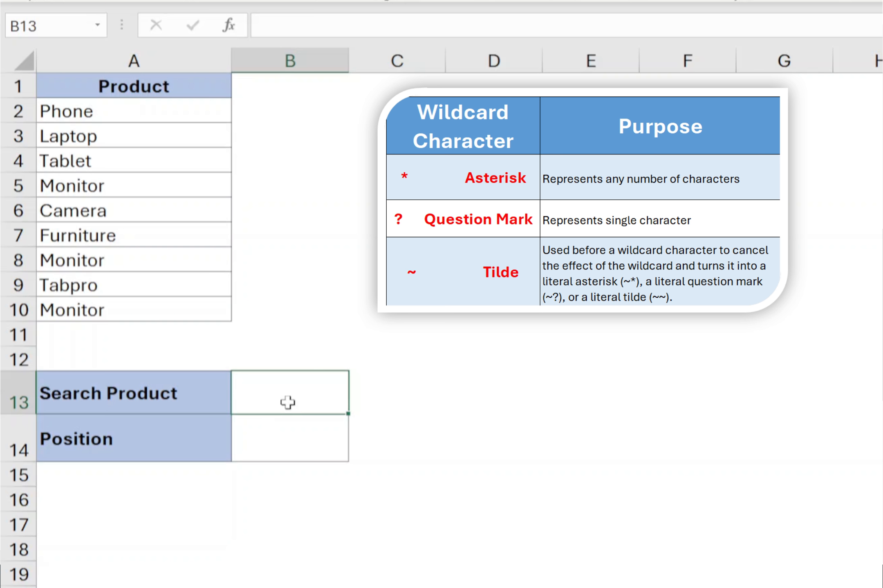
{"action": "type", "text": "Tab"}
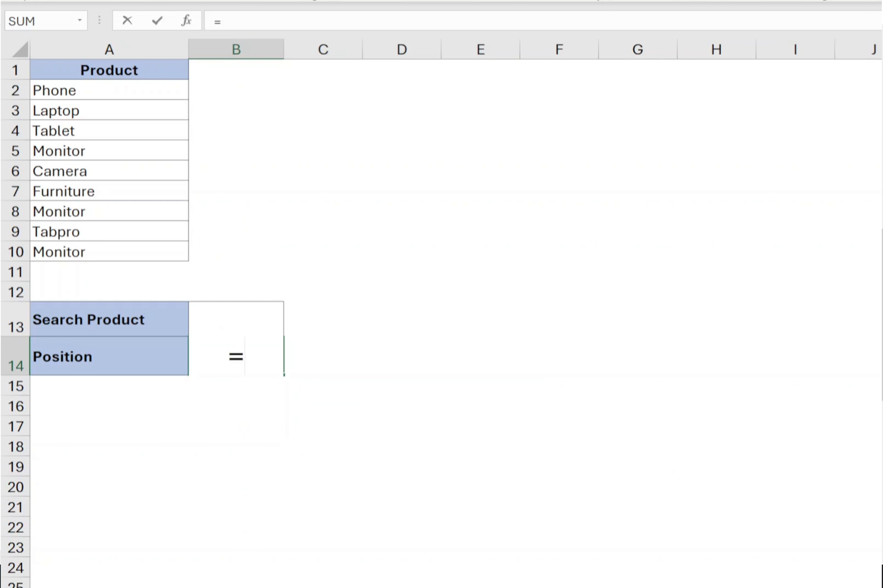
Enter =XMATCH(B13 & "*",A2:A10,2) in the Position cell for a wildcard match on the search product
{"action": "type", "text": "X"}
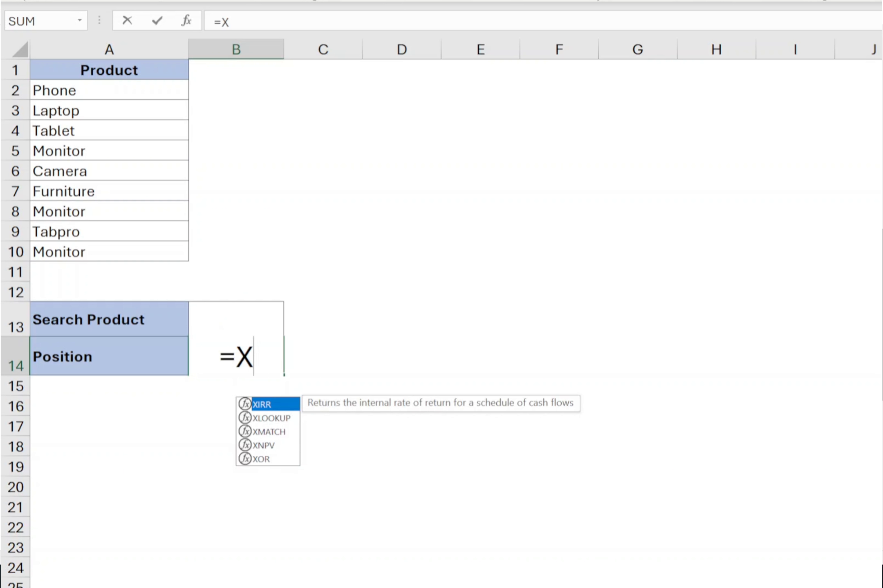
{"action": "type", "text": "MATCH("}
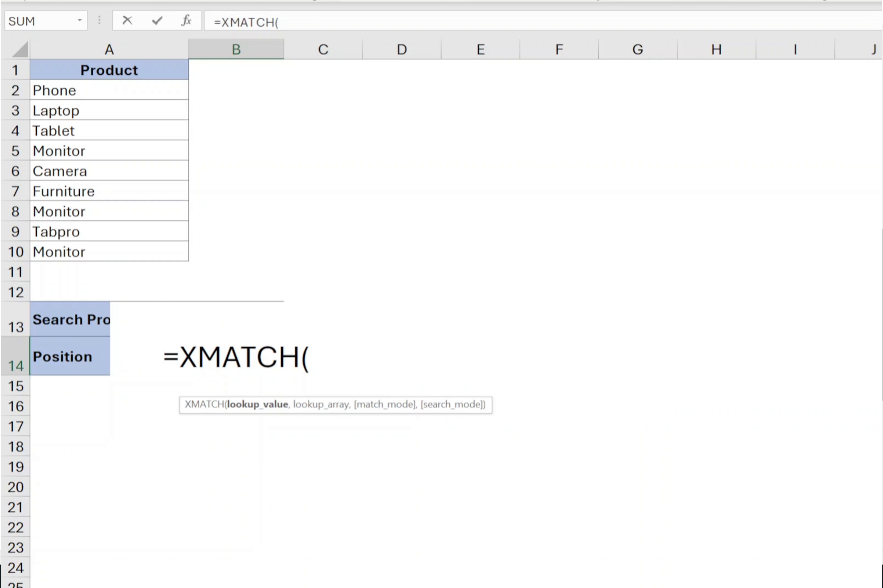
{"action": "type", "text": "B13"}
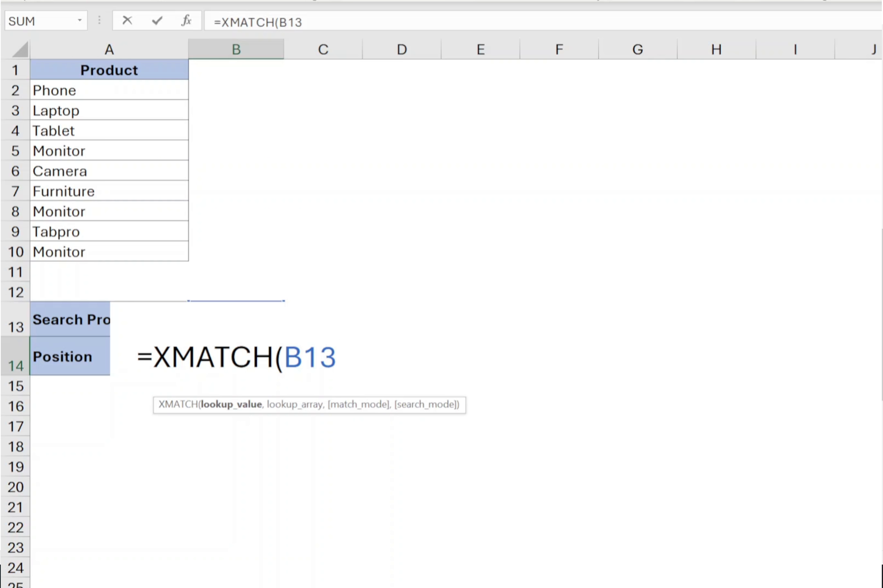
{"action": "type", "text": " & \"*"}
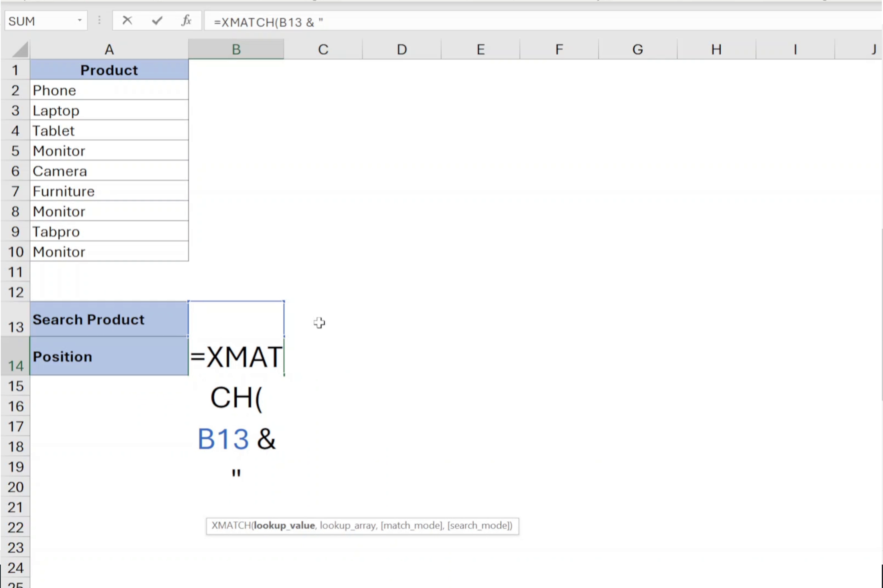
{"action": "type", "text": "\","}
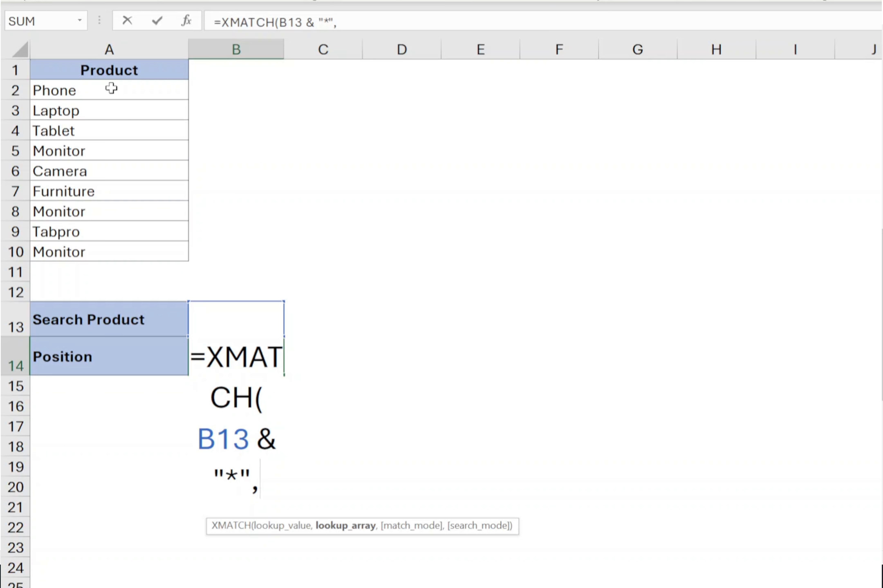
{"action": "left_click_drag", "start_coordinate": [111, 88], "coordinate": [77, 250]}
{"action": "type", "text": ","}
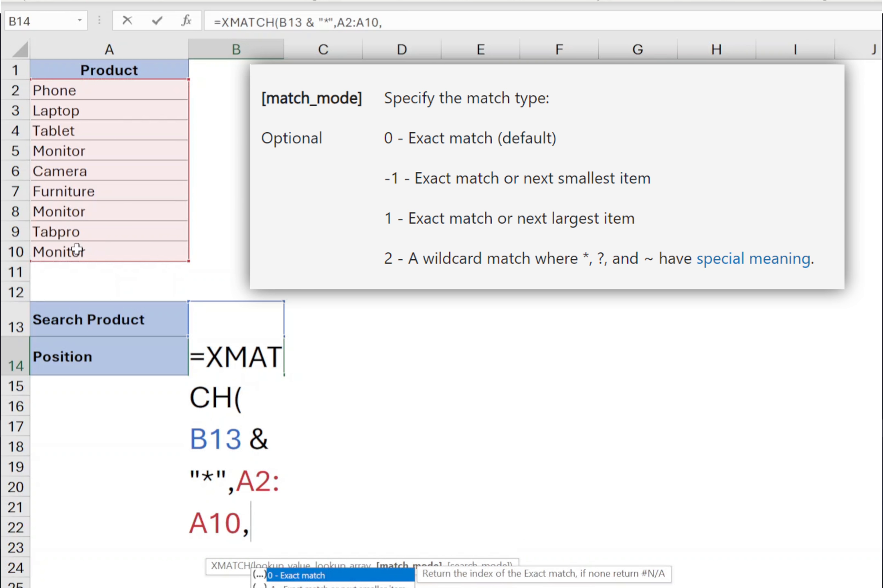
{"action": "type", "text": "2"}
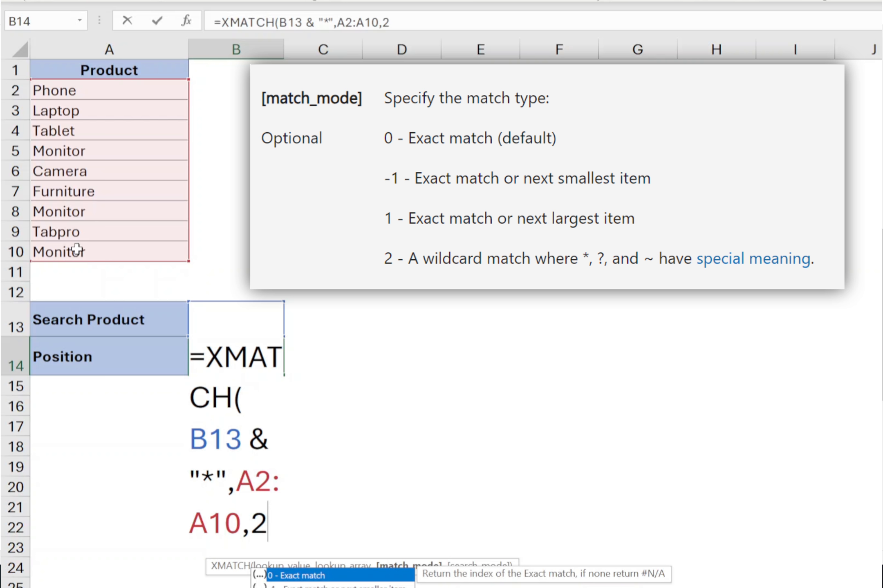
{"action": "type", "text": ")"}
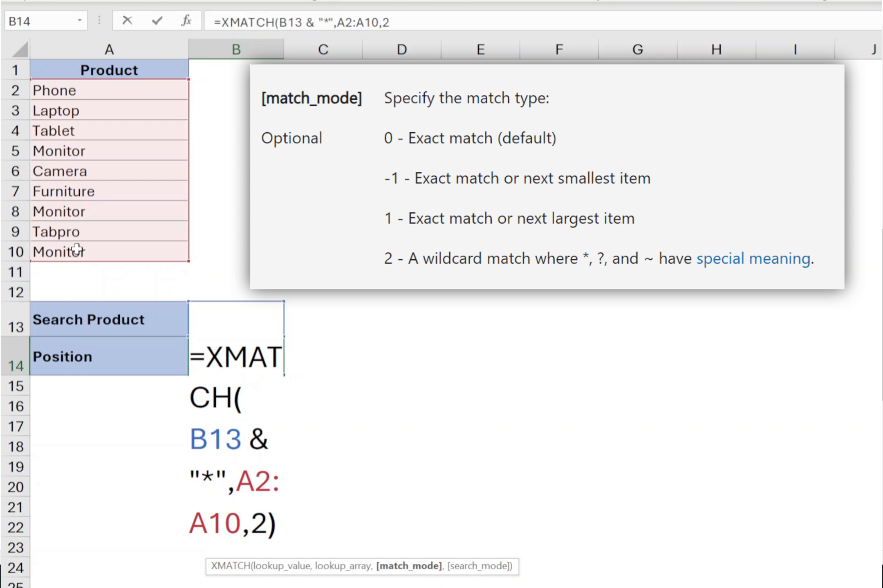
{"action": "key", "text": "Return"}
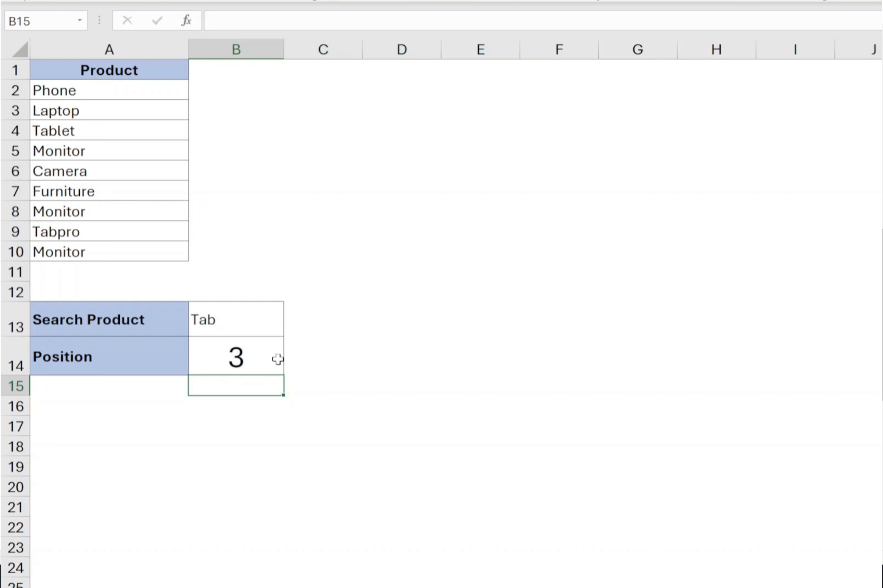
Remove the match mode argument from the Position formula, leaving =XMATCH(B13 & "*",A2:A10)
{"action": "left_click", "coordinate": [277, 359]}
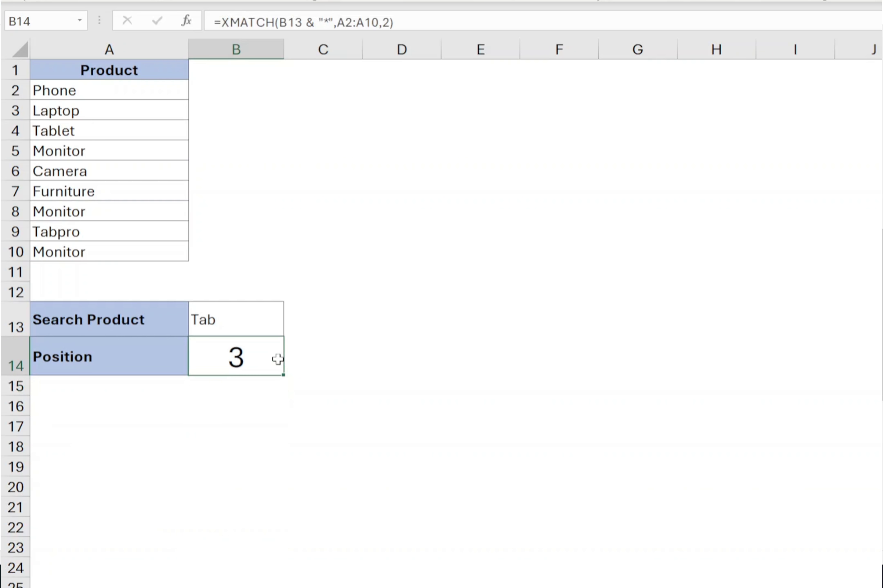
{"action": "left_click", "coordinate": [119, 133]}
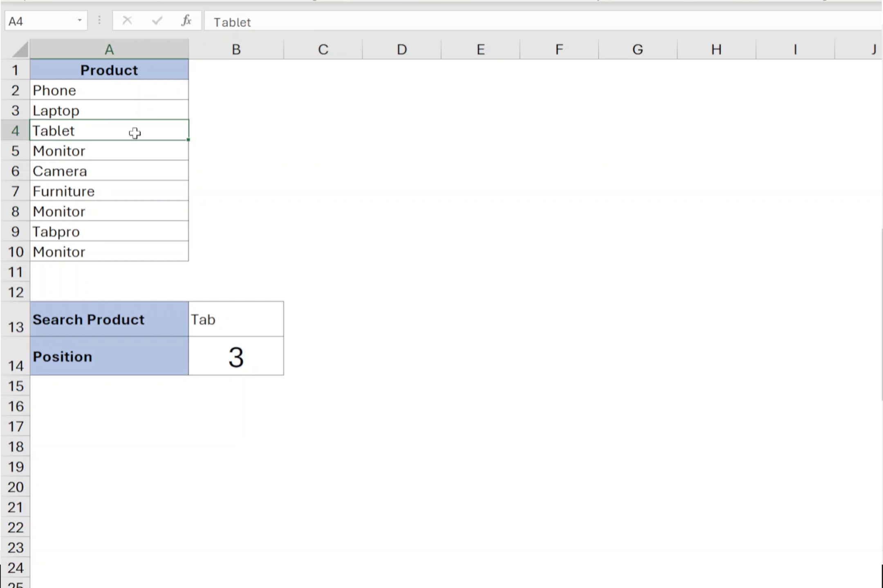
{"action": "left_click", "coordinate": [243, 347]}
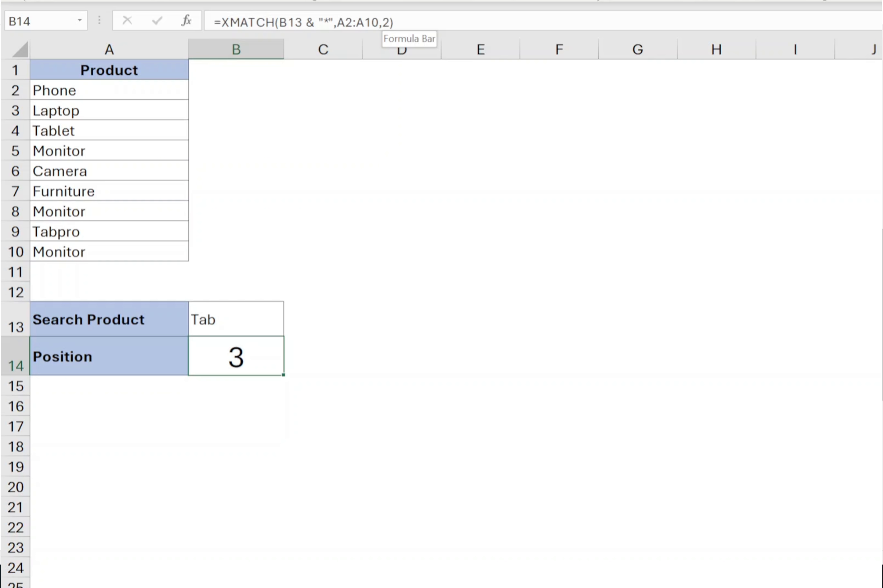
{"action": "double_click", "coordinate": [386, 22]}
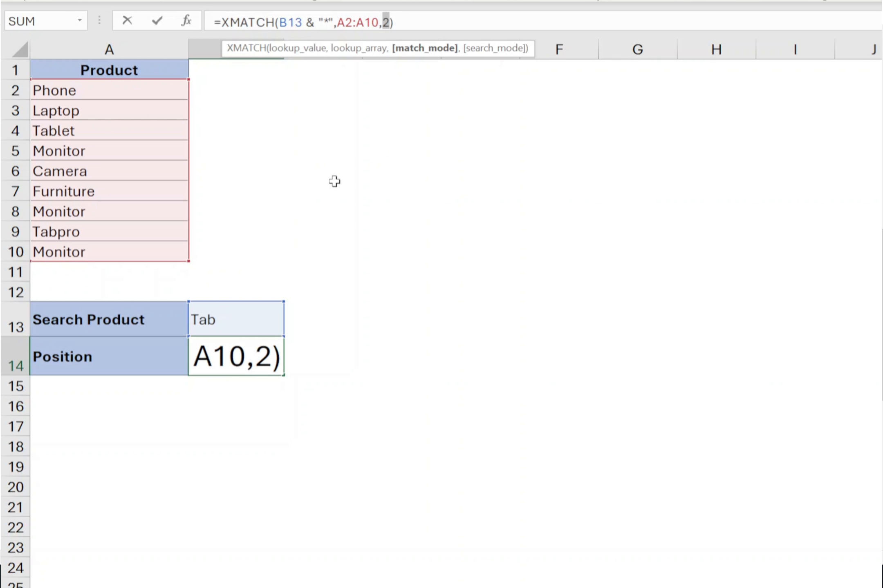
{"action": "key", "text": "BackSpace"}
{"action": "key", "text": "BackSpace"}
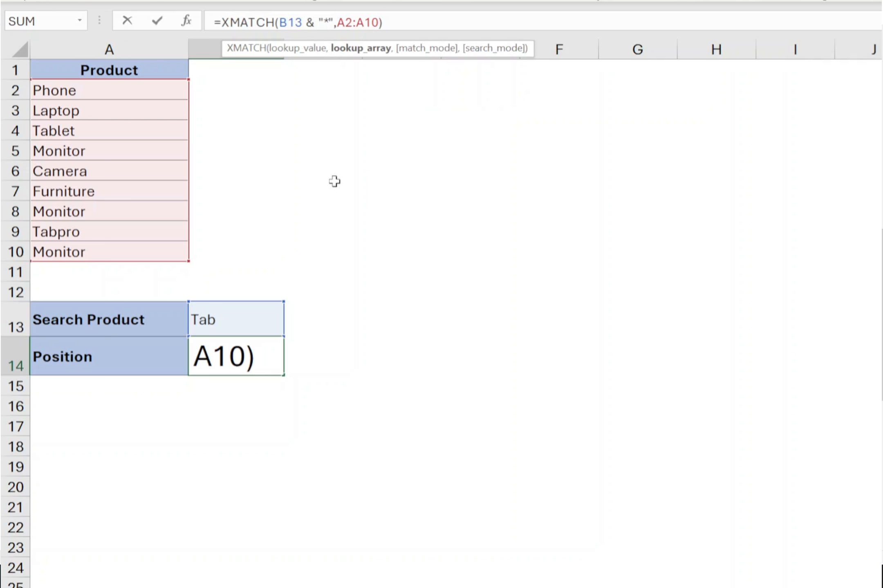
{"action": "key", "text": "Return"}
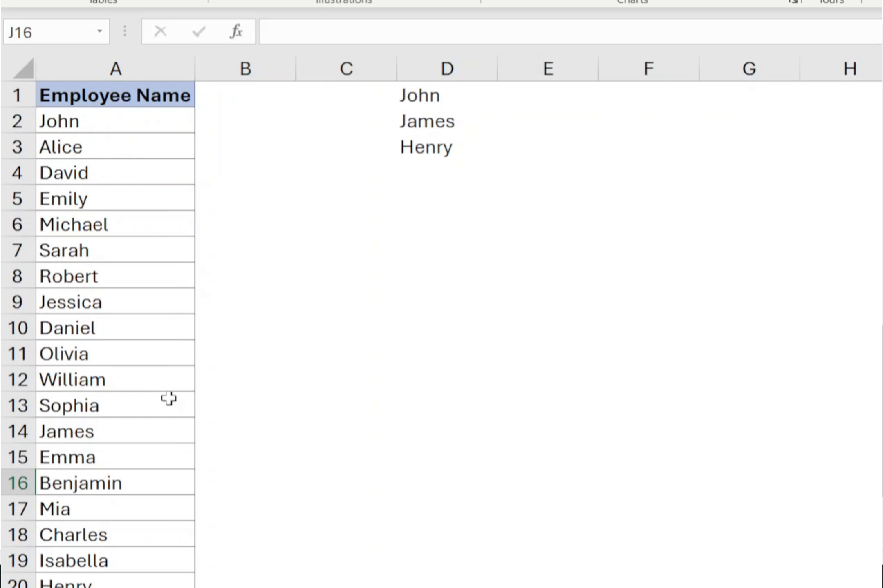
Enter =XMATCH(D1:D3,A2:A21) in E1 to find the positions of the three listed names in the employee list
{"action": "left_click", "coordinate": [412, 93]}
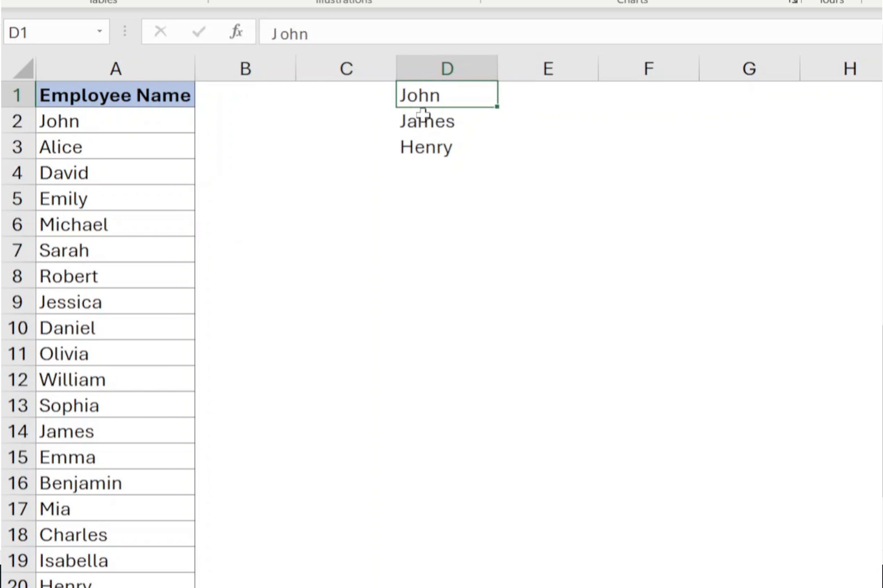
{"action": "left_click", "coordinate": [424, 118]}
{"action": "left_click", "coordinate": [425, 146]}
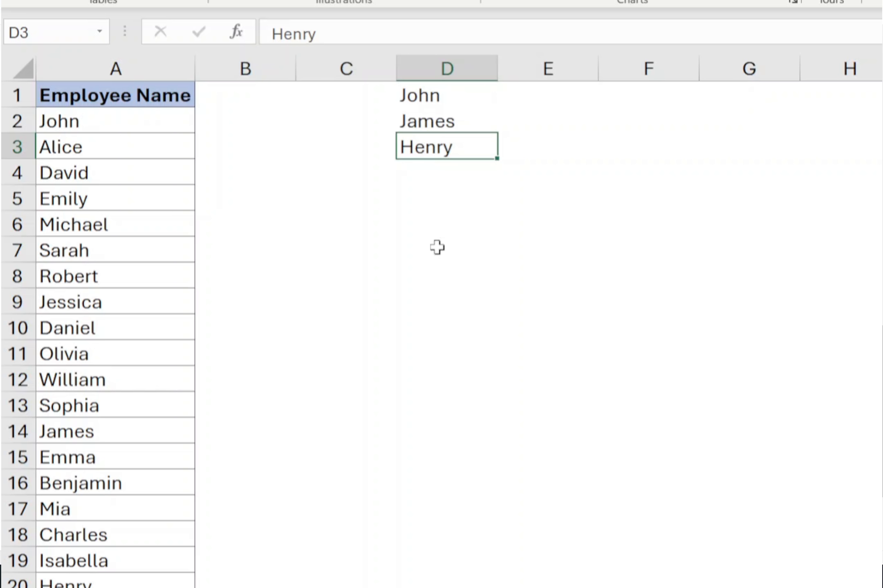
{"action": "left_click", "coordinate": [419, 94]}
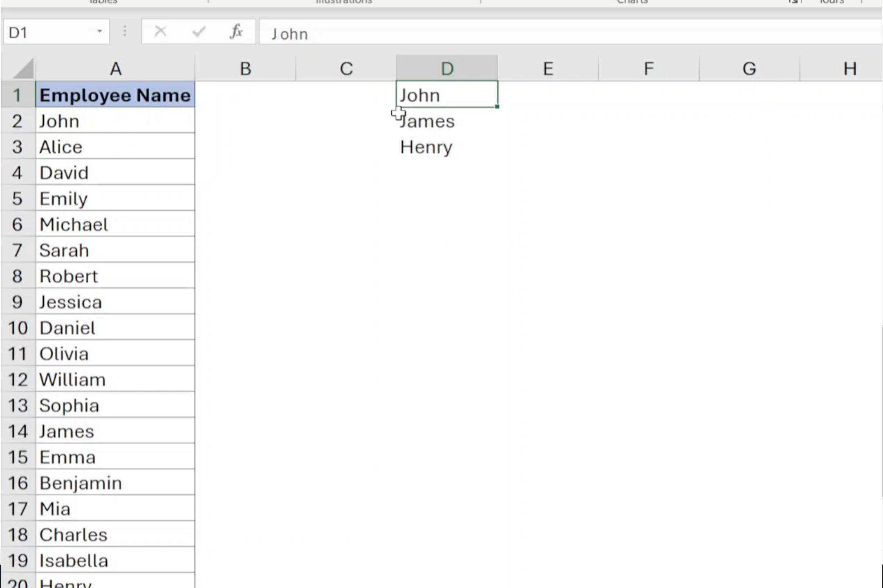
{"action": "left_click", "coordinate": [455, 83]}
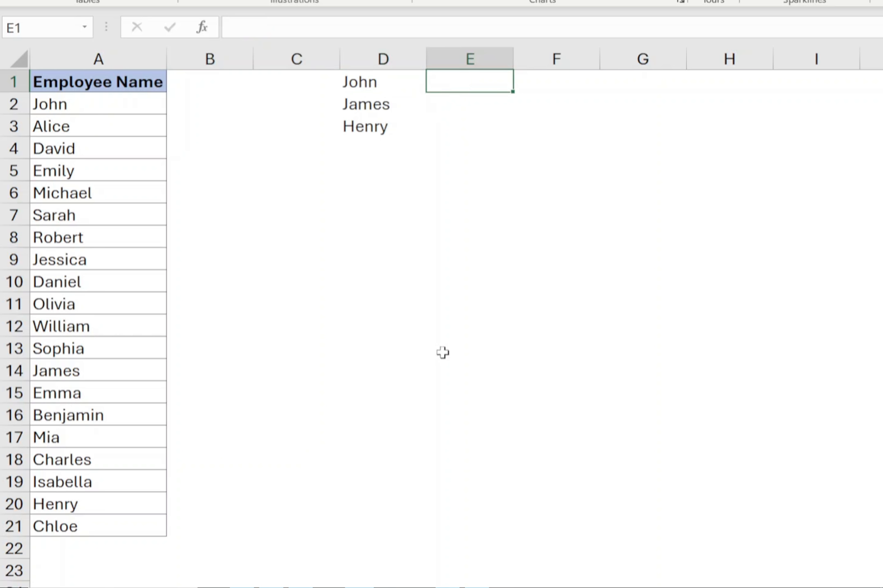
{"action": "type", "text": "=XM"}
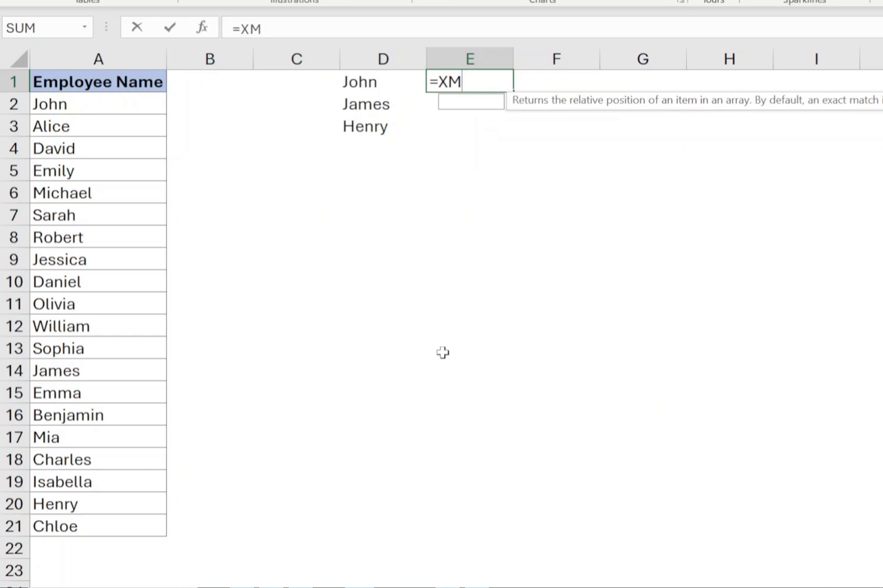
{"action": "type", "text": "ATCH("}
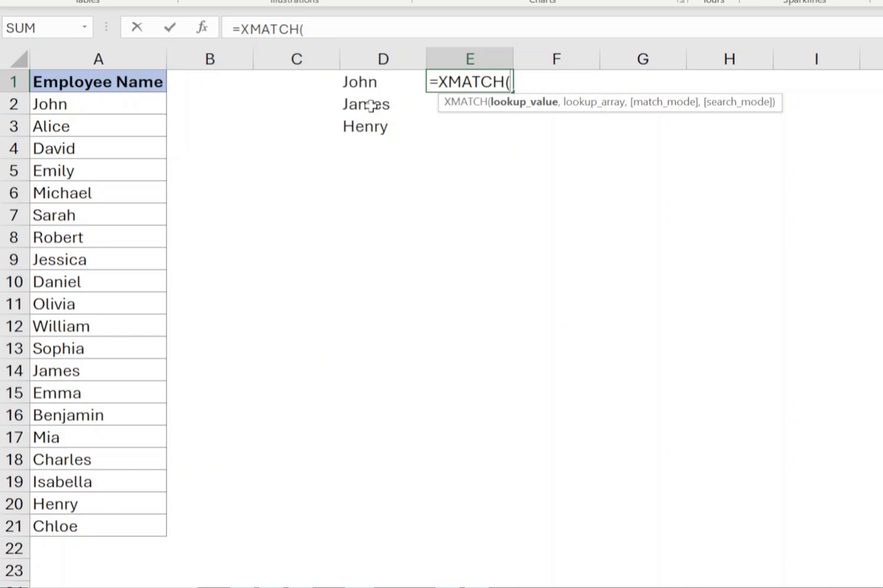
{"action": "left_click_drag", "start_coordinate": [369, 82], "coordinate": [372, 126]}
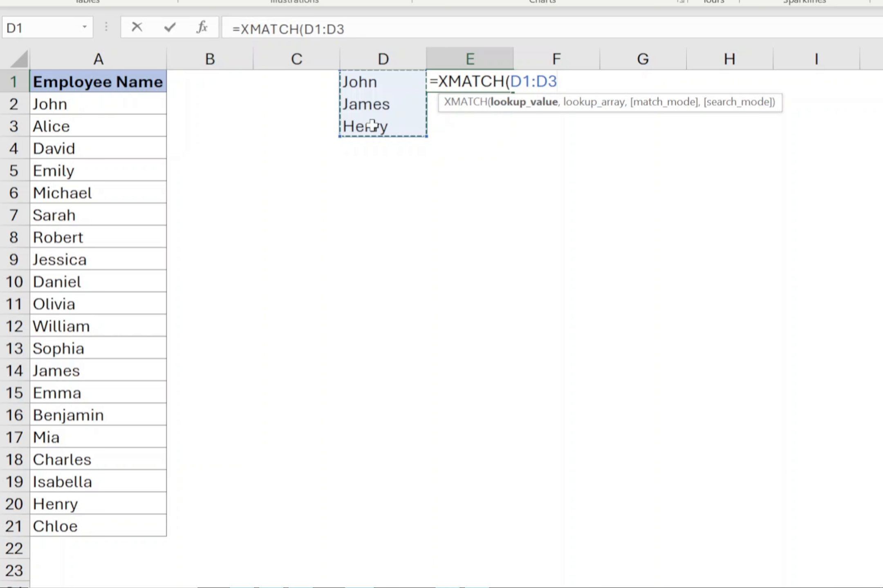
{"action": "type", "text": ","}
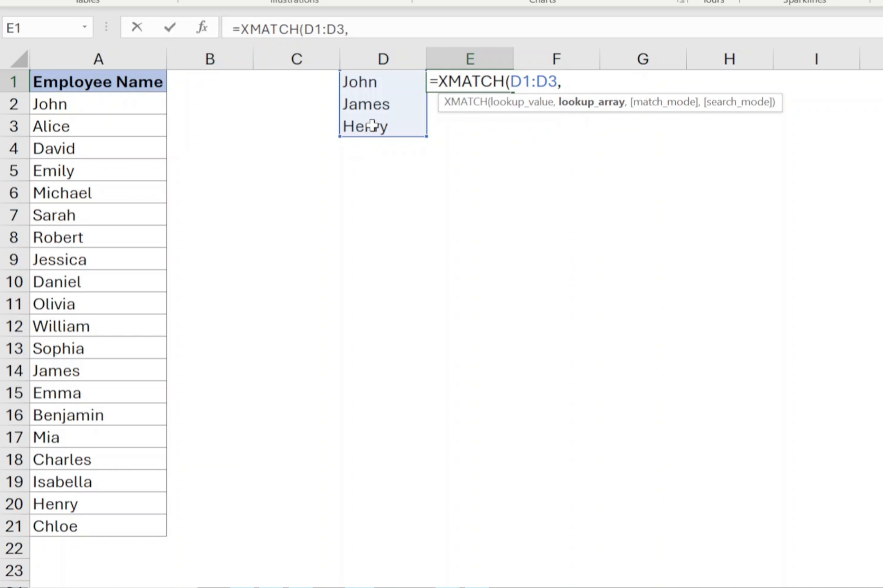
{"action": "left_click_drag", "start_coordinate": [92, 106], "coordinate": [64, 524]}
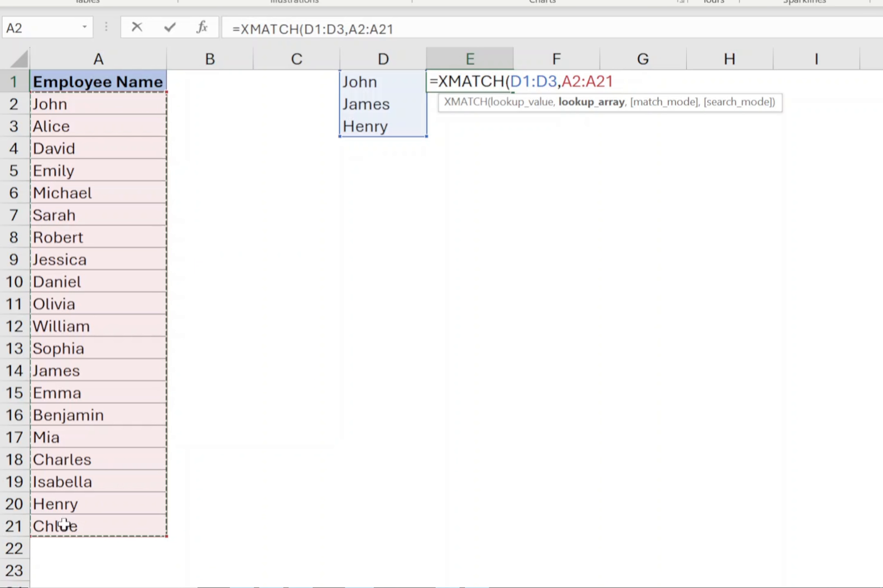
{"action": "type", "text": ")"}
{"action": "key", "text": "Return"}
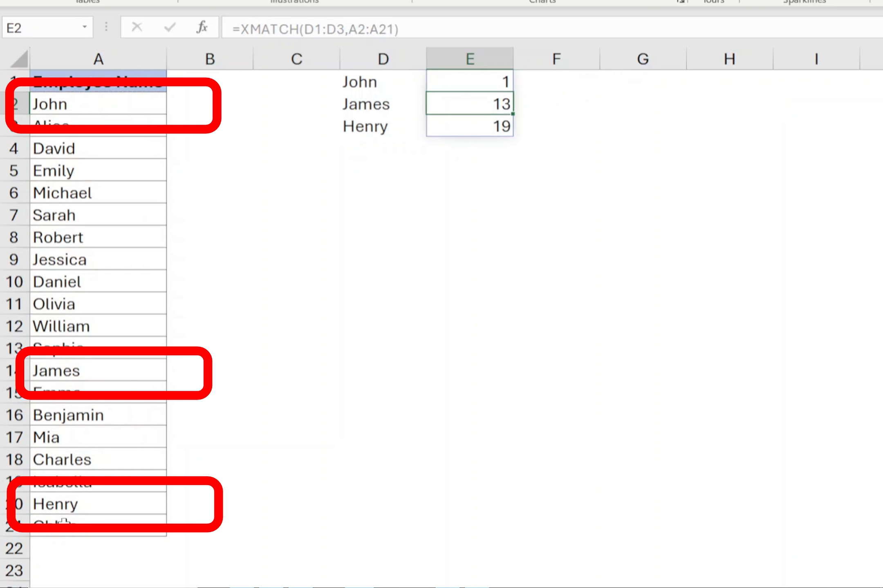
Check where John, James and Henry sit in the employee name list
{"action": "left_click", "coordinate": [81, 105]}
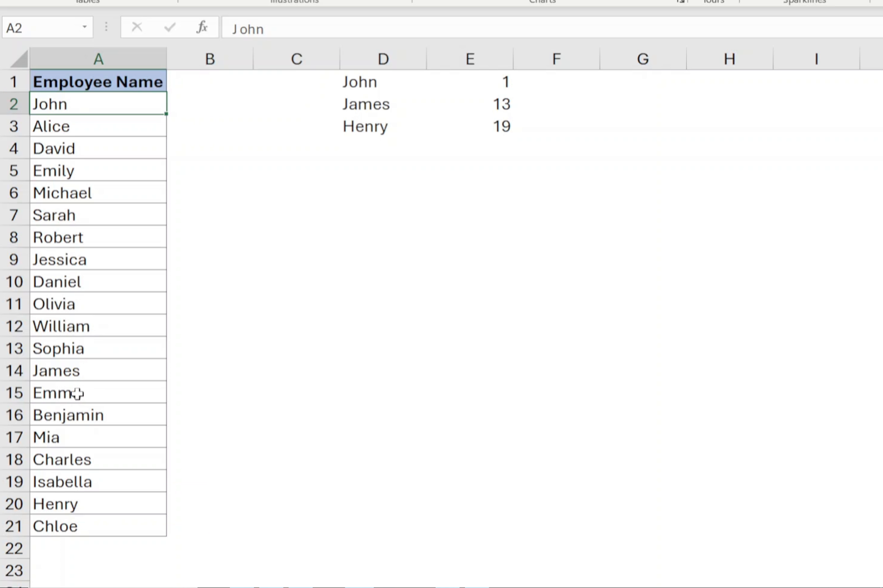
{"action": "left_click", "coordinate": [79, 369]}
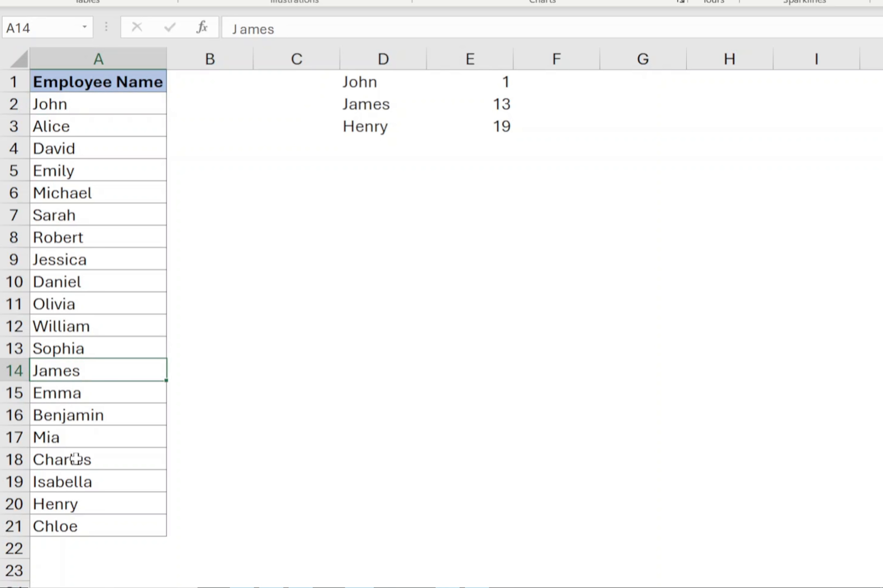
{"action": "left_click", "coordinate": [65, 503]}
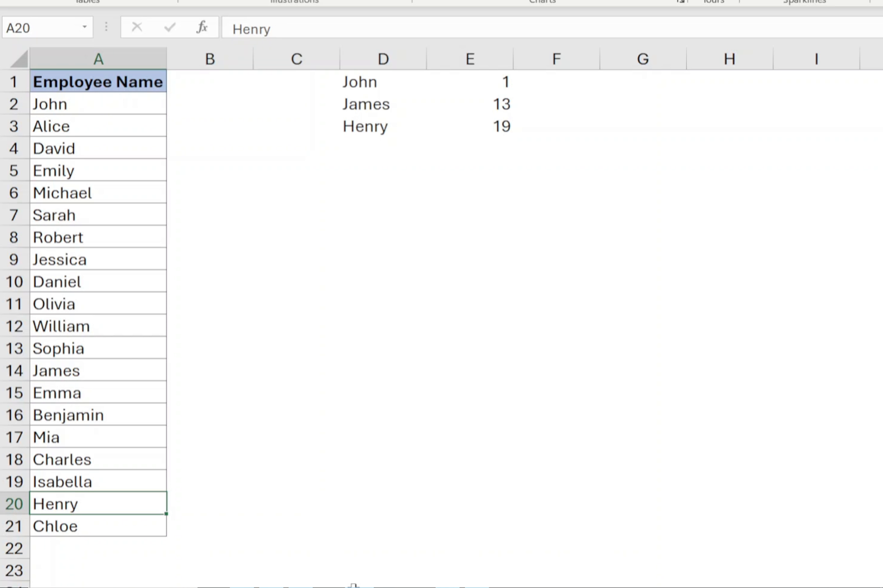